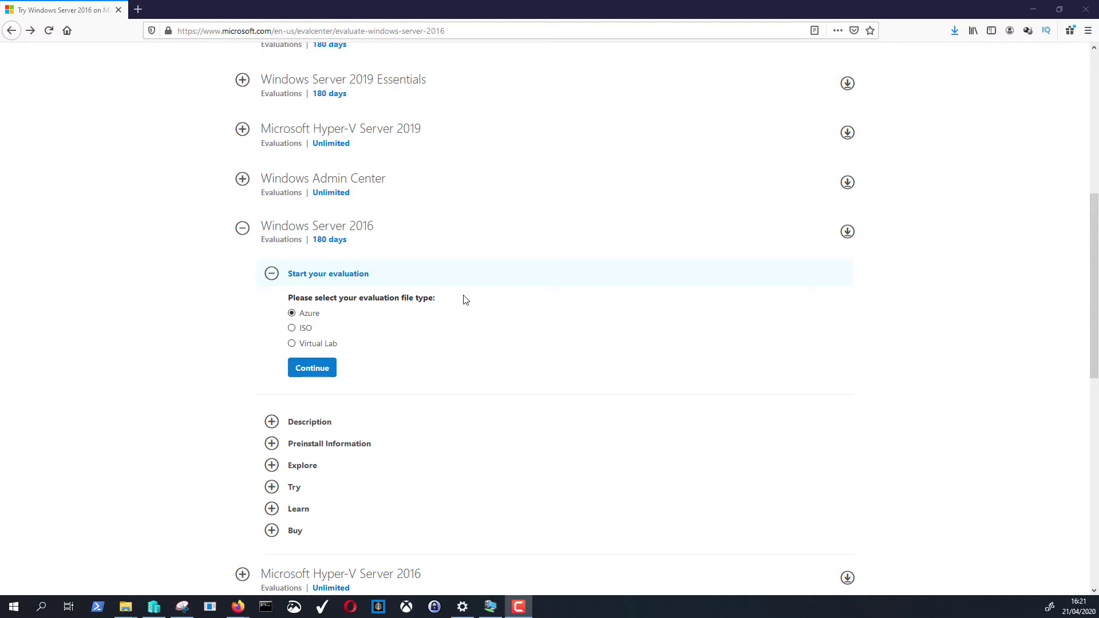
- Collapse the Windows Server 2016 entry in the Evaluation Center list
left_click_drag(214, 31, 403, 31)
left_click(33, 159)
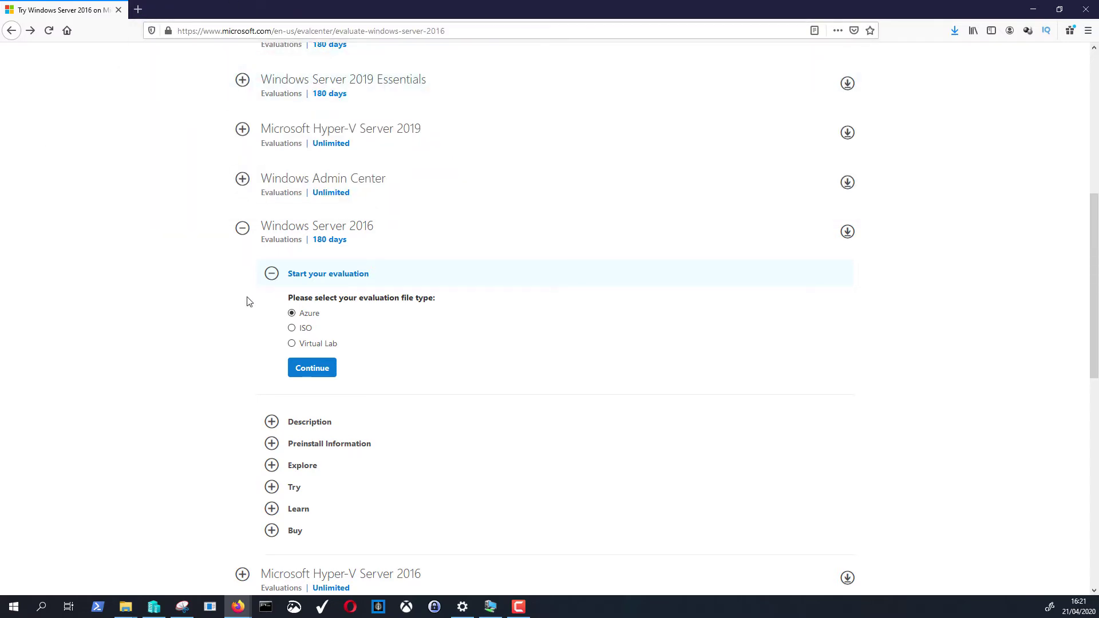
scroll(247, 303, "up", 4)
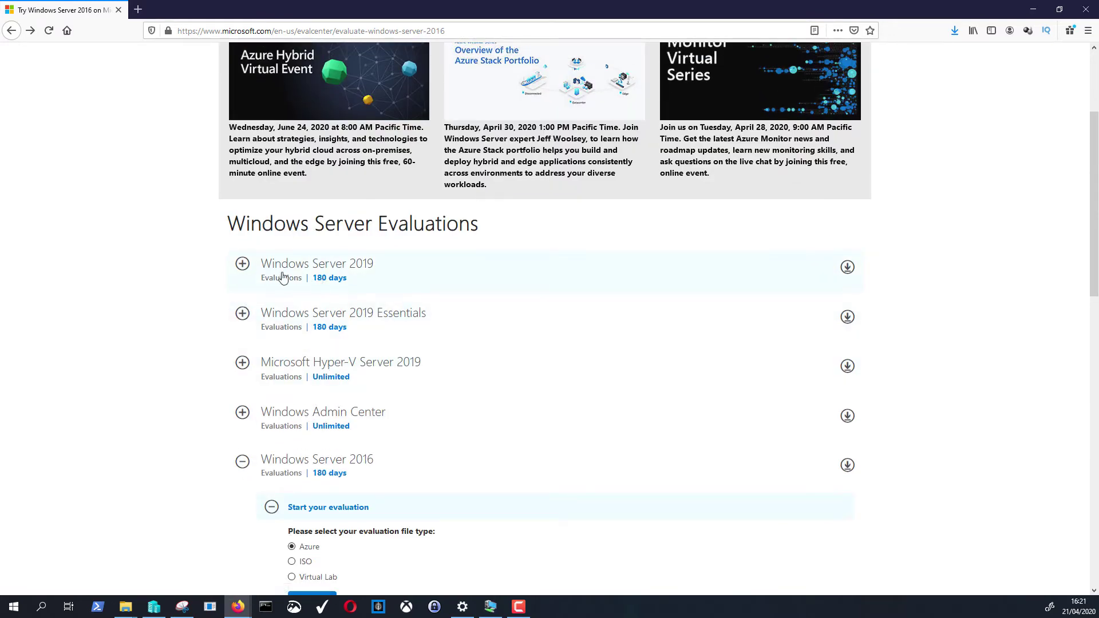
scroll(212, 324, "down", 1)
scroll(212, 324, "down", 2)
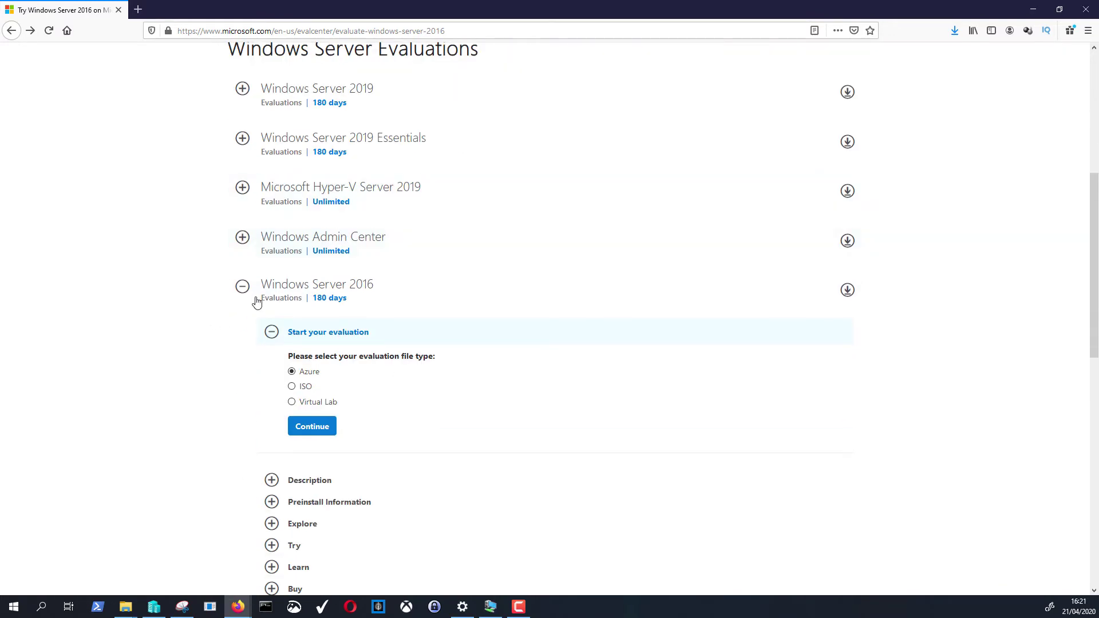
left_click(236, 292)
- Open the Windows Server 2012 R2 evaluation page
scroll(307, 240, "down", 4)
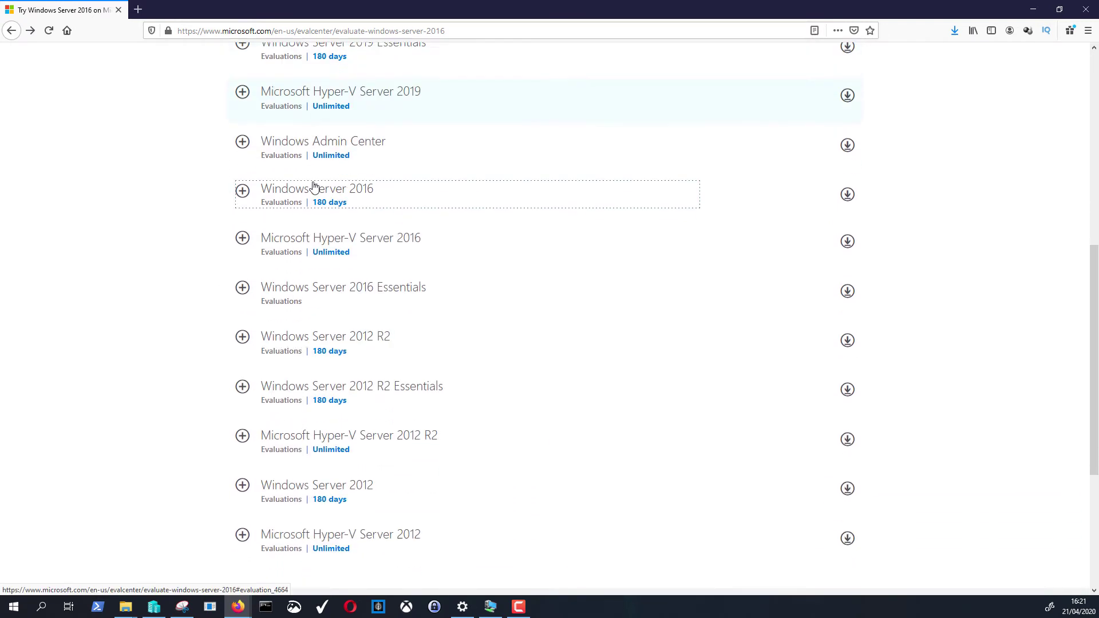
scroll(304, 229, "up", 3)
scroll(303, 231, "up", 4)
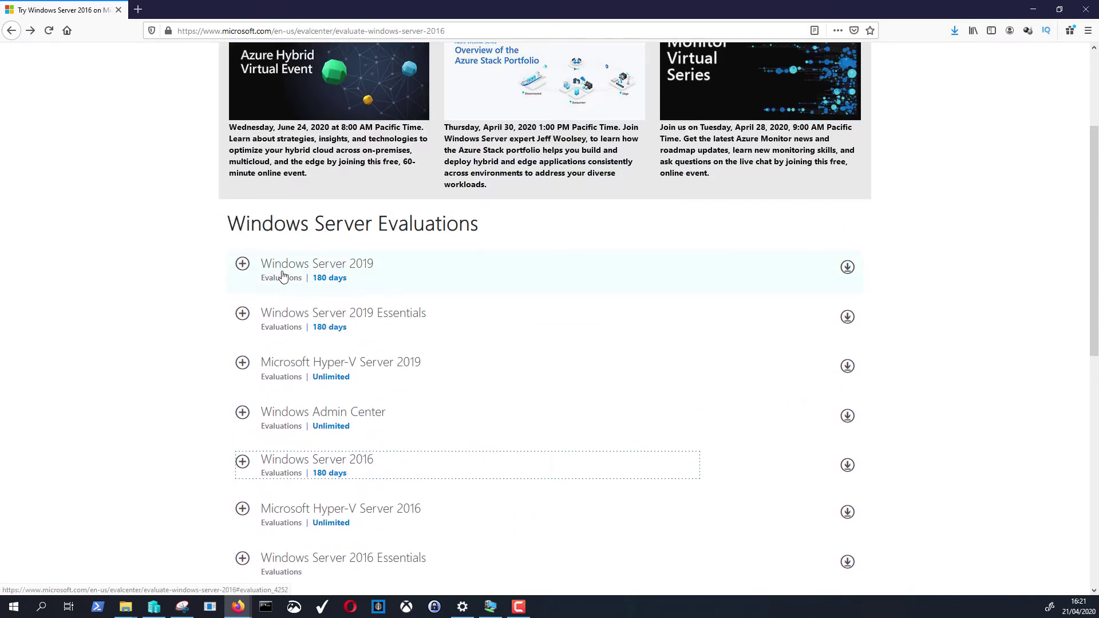
scroll(317, 278, "down", 2)
scroll(318, 278, "down", 4)
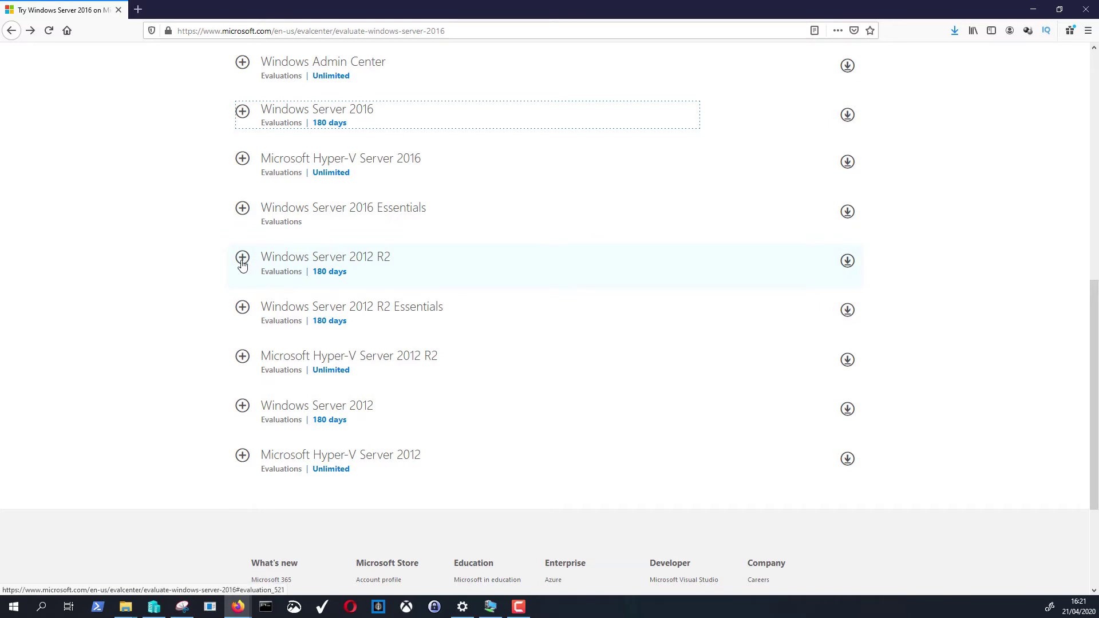
left_click(242, 265)
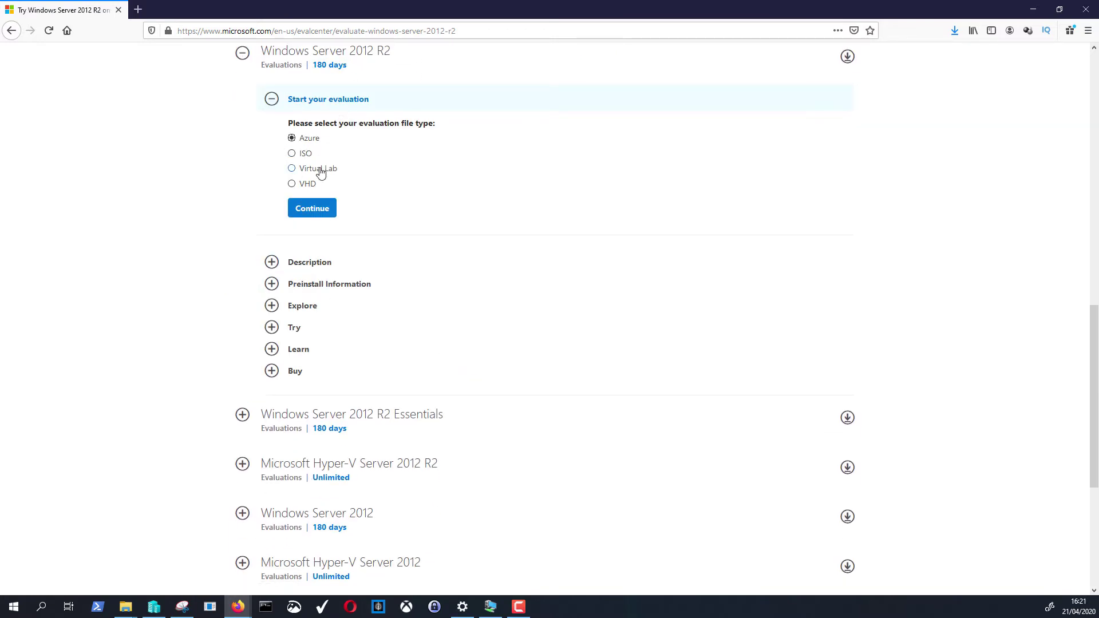
- Choose the ISO file type and fill in first name, last name and company from saved entries
left_click(306, 160)
left_click(337, 213)
left_click(564, 150)
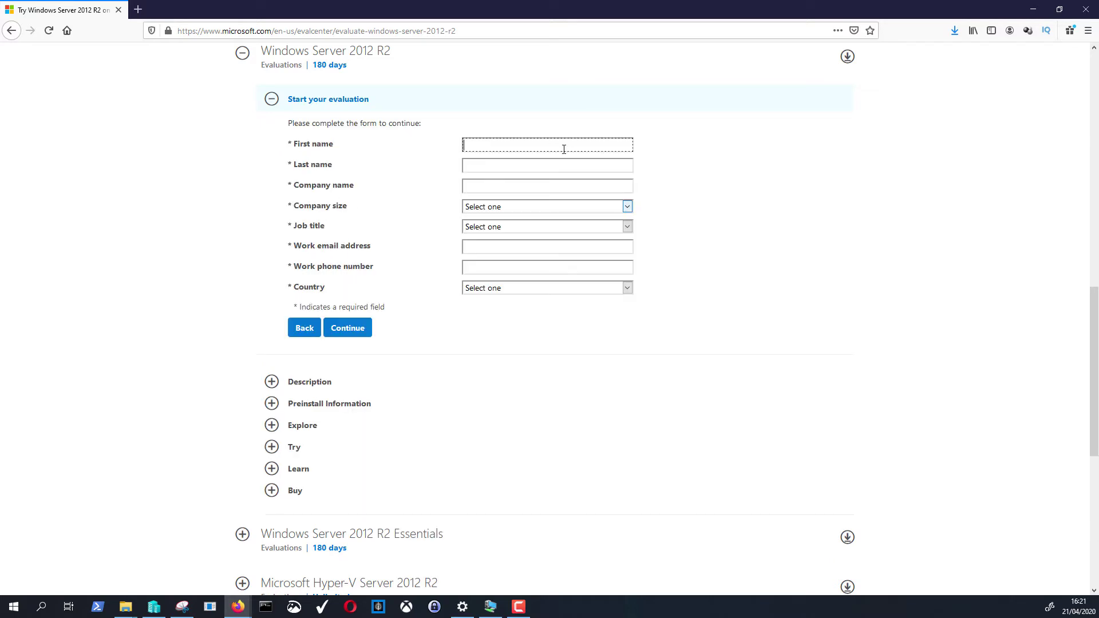
left_click(564, 149)
left_click(533, 164)
left_click(513, 165)
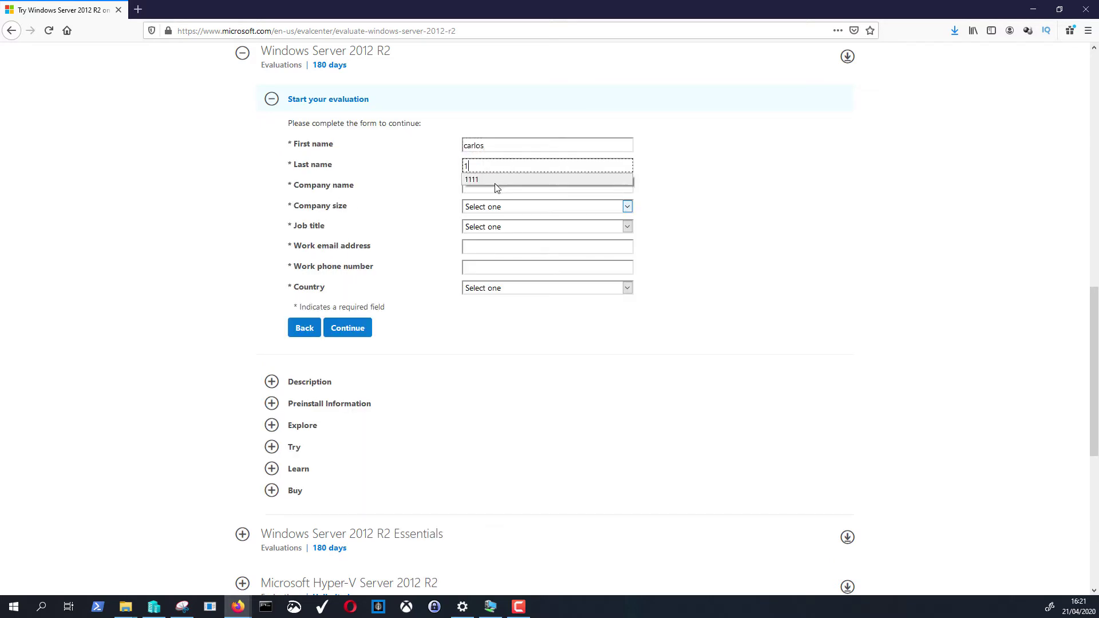
left_click(495, 183)
left_click(486, 192)
left_click(486, 190)
- Set company size to 2-4 and job title to Business Executive
left_click(481, 204)
left_click(486, 207)
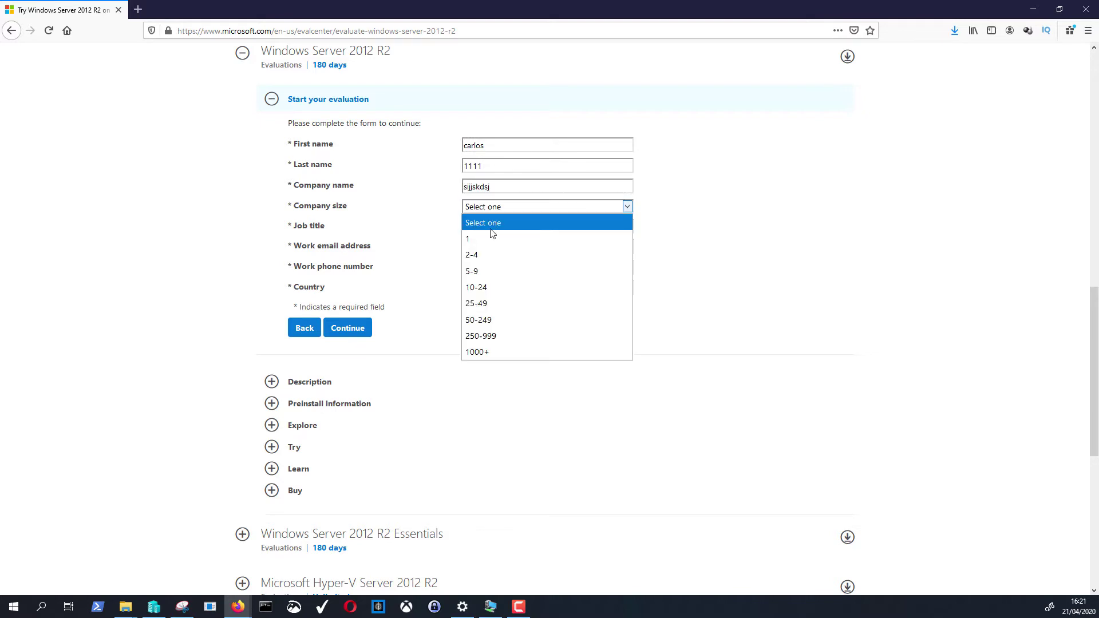
left_click(503, 239)
left_click(503, 226)
left_click(506, 275)
- Fill in the work email and phone number, set country to Australia, and submit the form
left_click(508, 251)
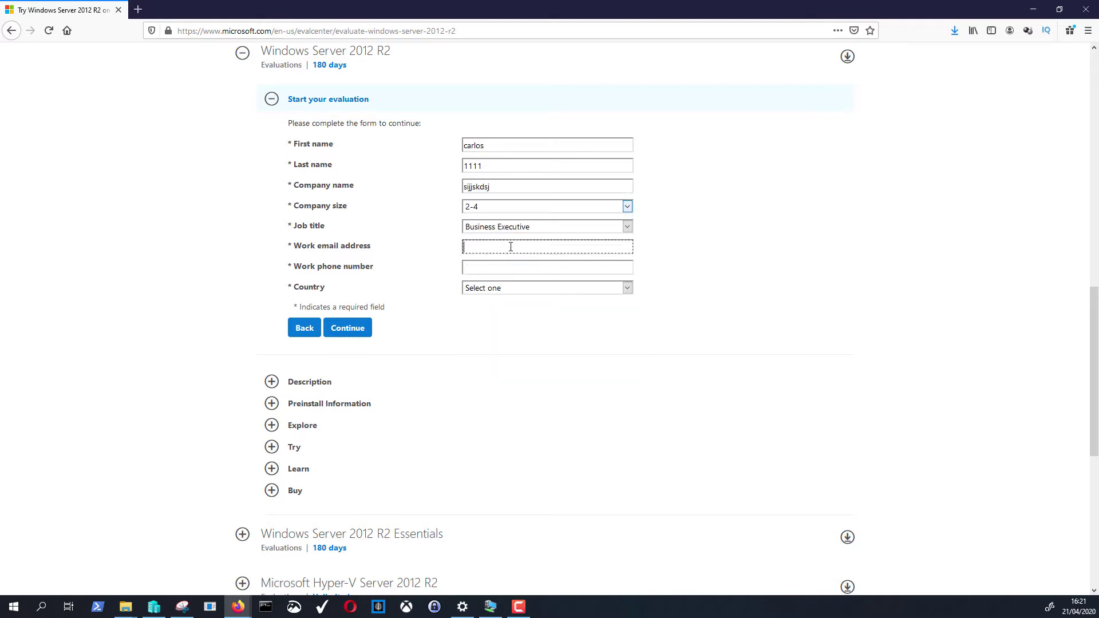
left_click(509, 253)
left_click(506, 261)
left_click(503, 267)
left_click(503, 281)
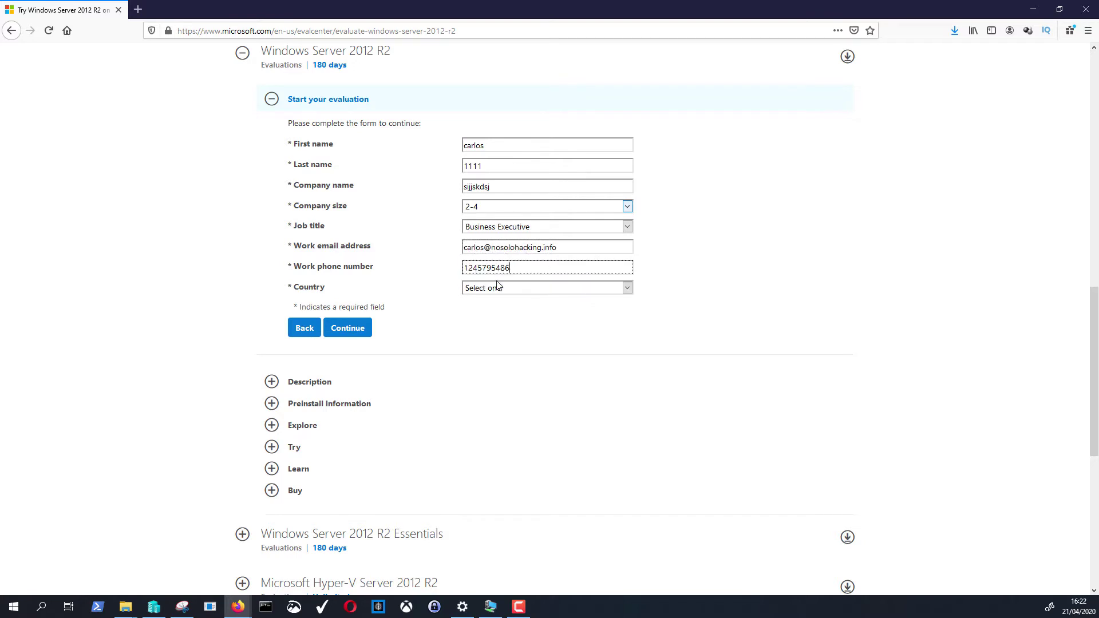
left_click(495, 289)
left_click(528, 413)
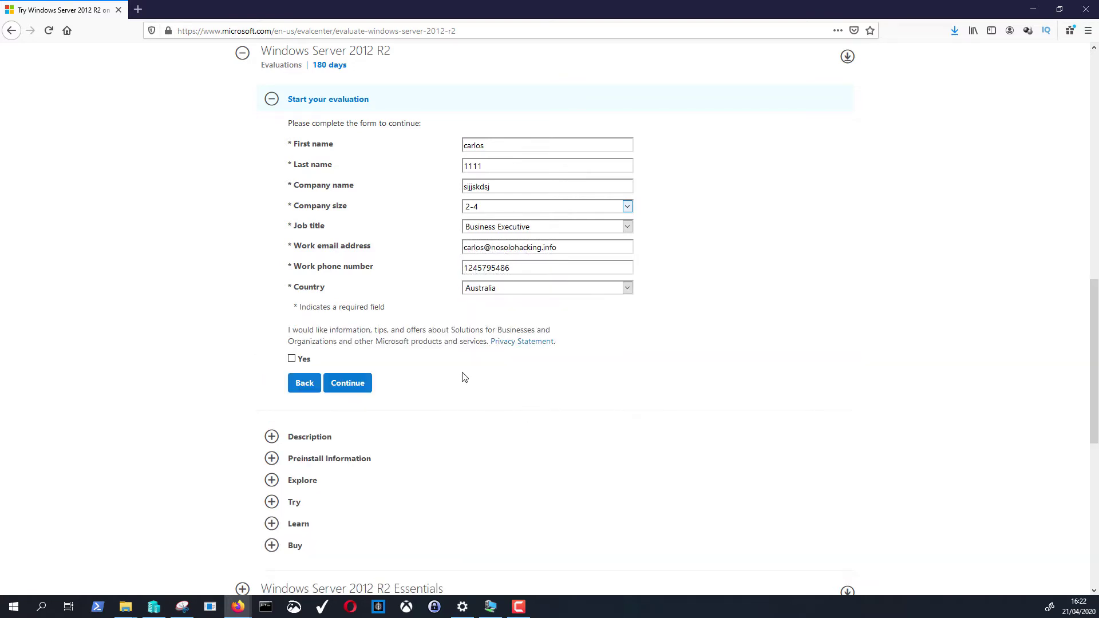
left_click(348, 390)
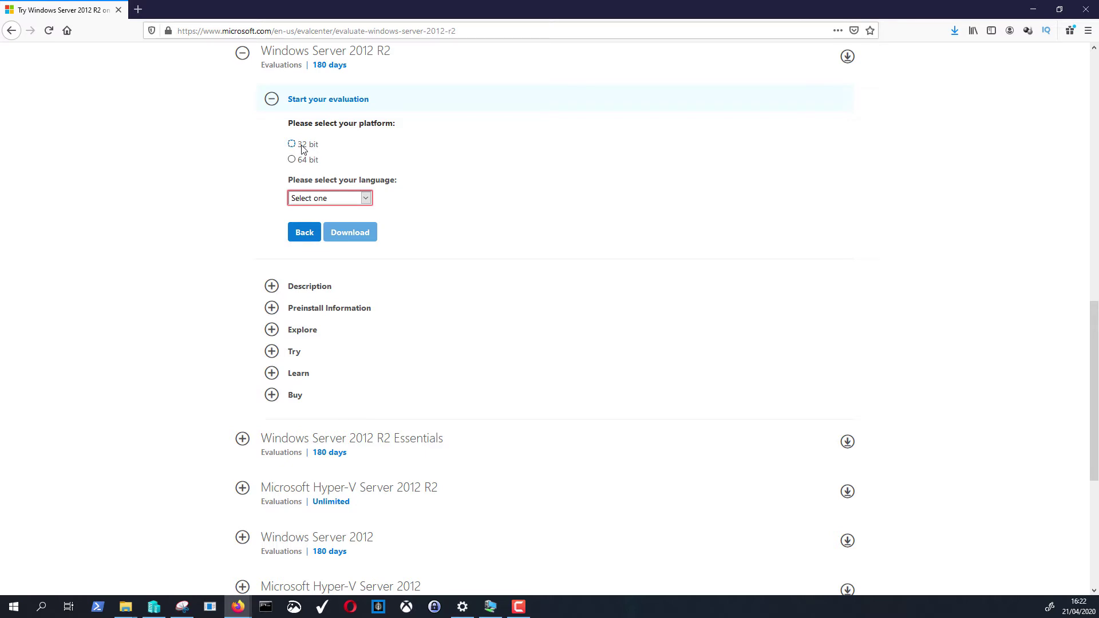
- Download the 64-bit Spanish Windows Server 2012 R2 ISO and dismiss the download prompt
left_click(291, 161)
left_click(321, 198)
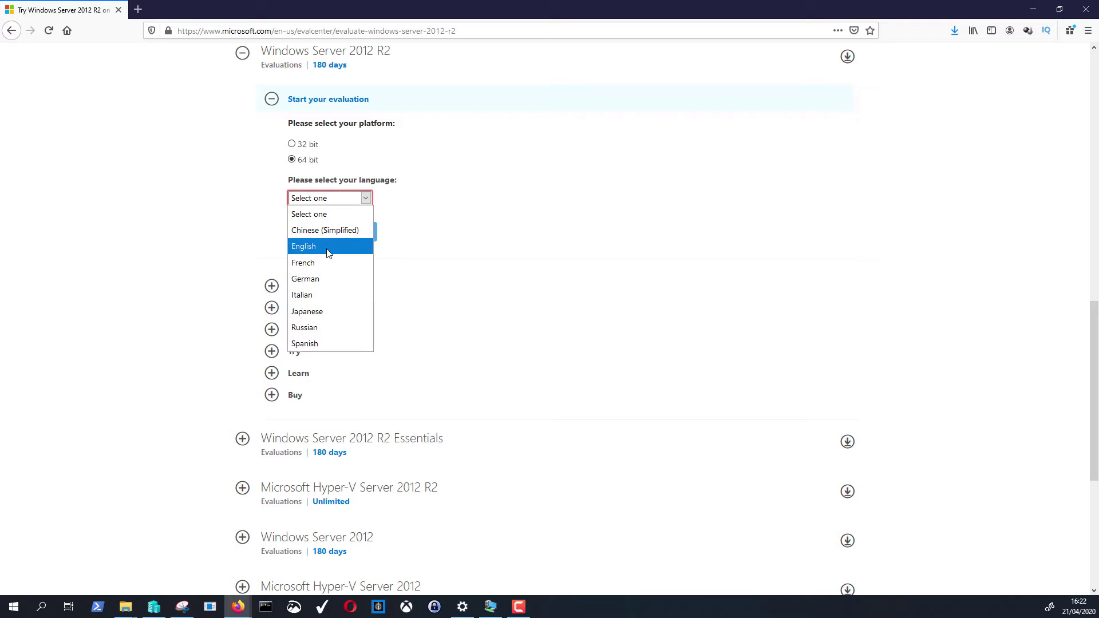
left_click(312, 344)
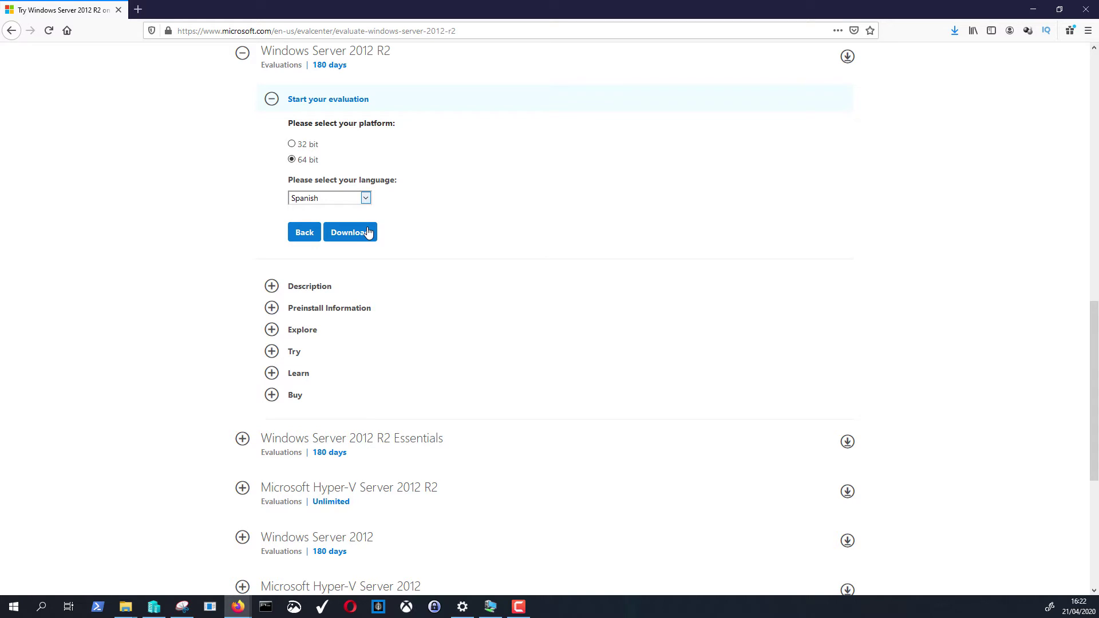
left_click(368, 237)
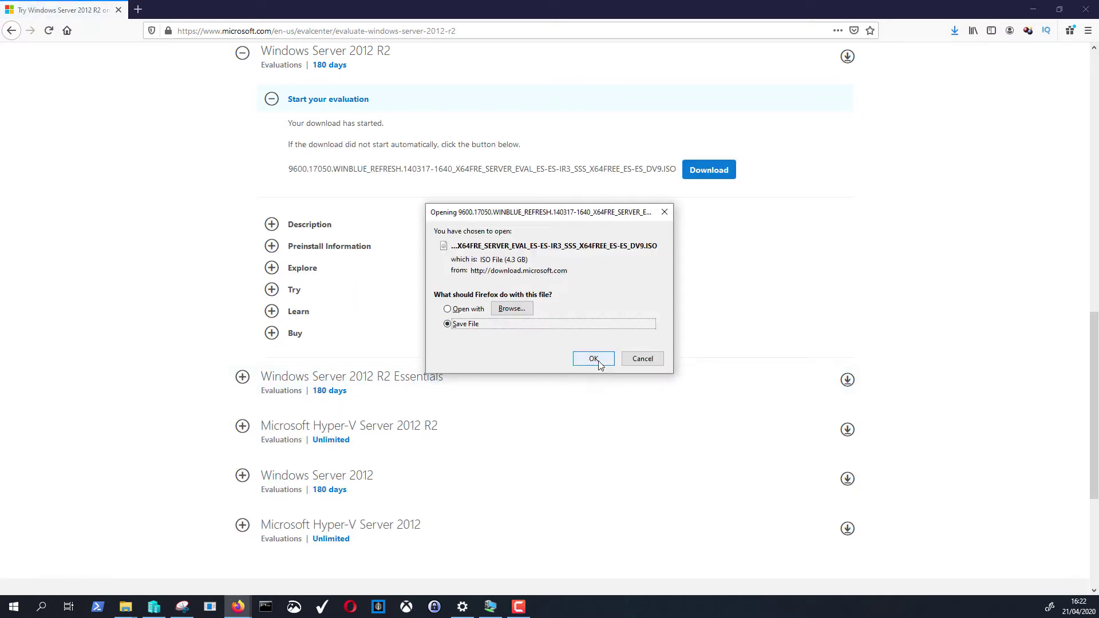
left_click(657, 362)
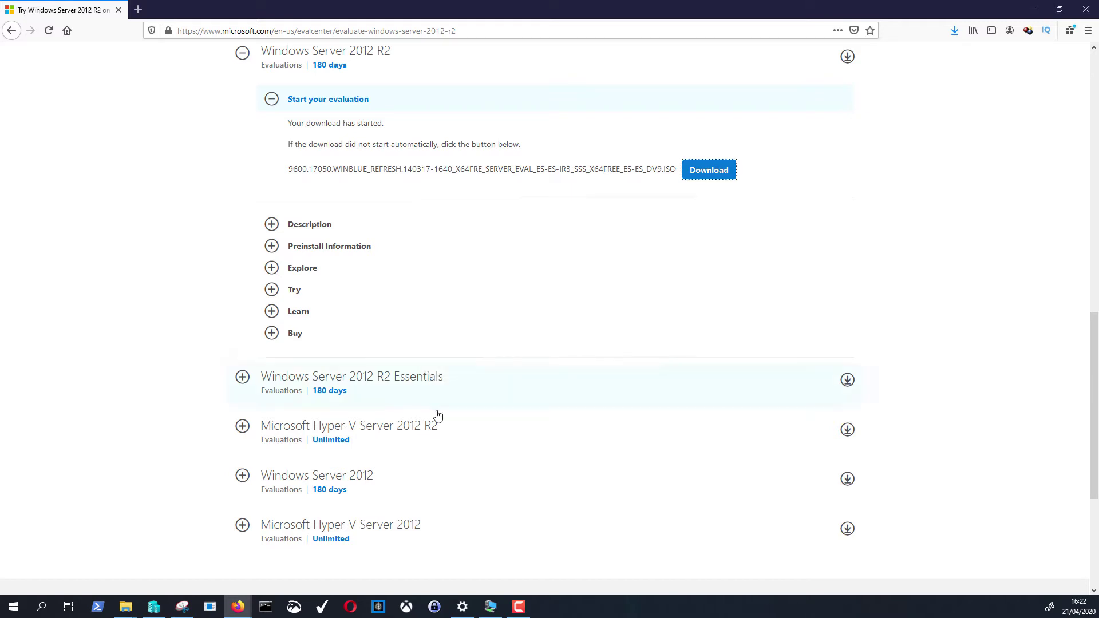
- Launch the New Virtual Machine Wizard via the NOSOLOHACKING host's New > Virtual Machine menu
left_click(159, 612)
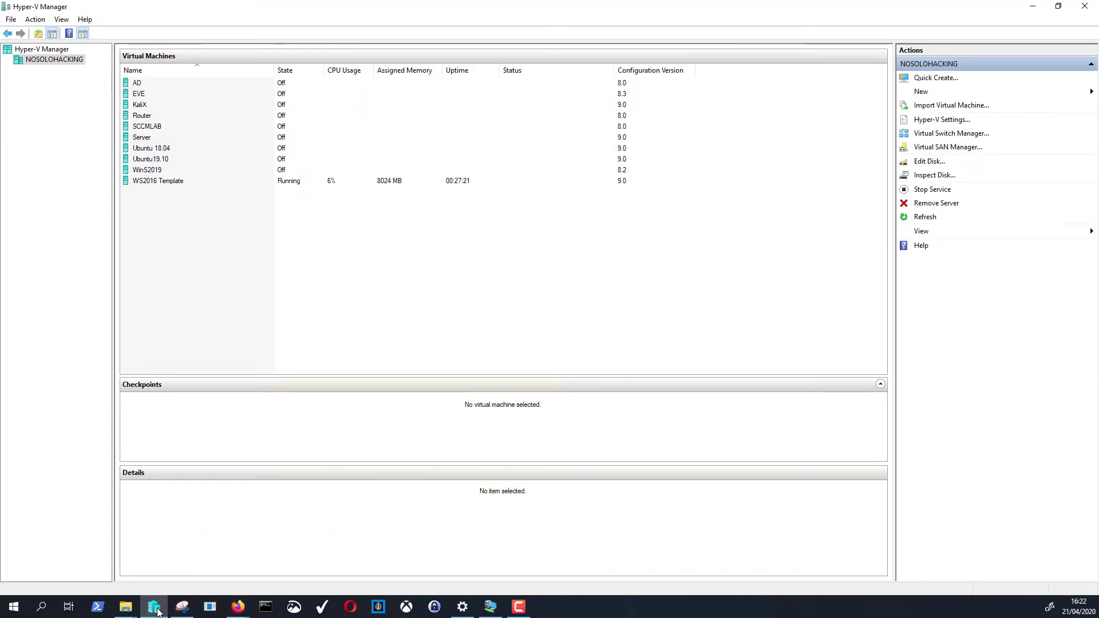
key("shift+F10")
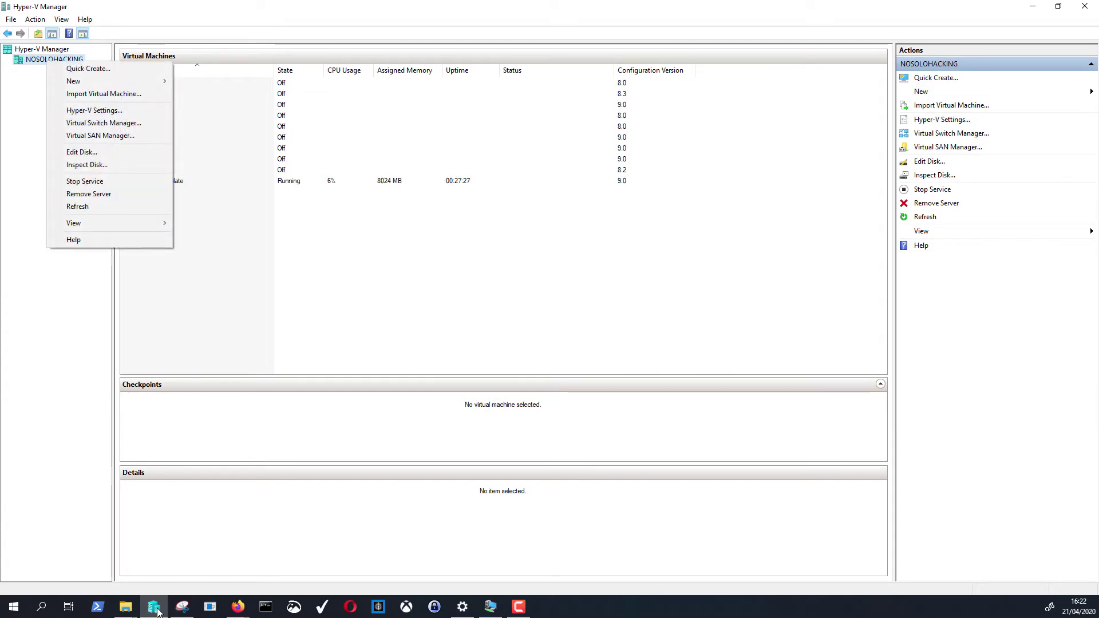
key("Down")
key("Down")
key("Right")
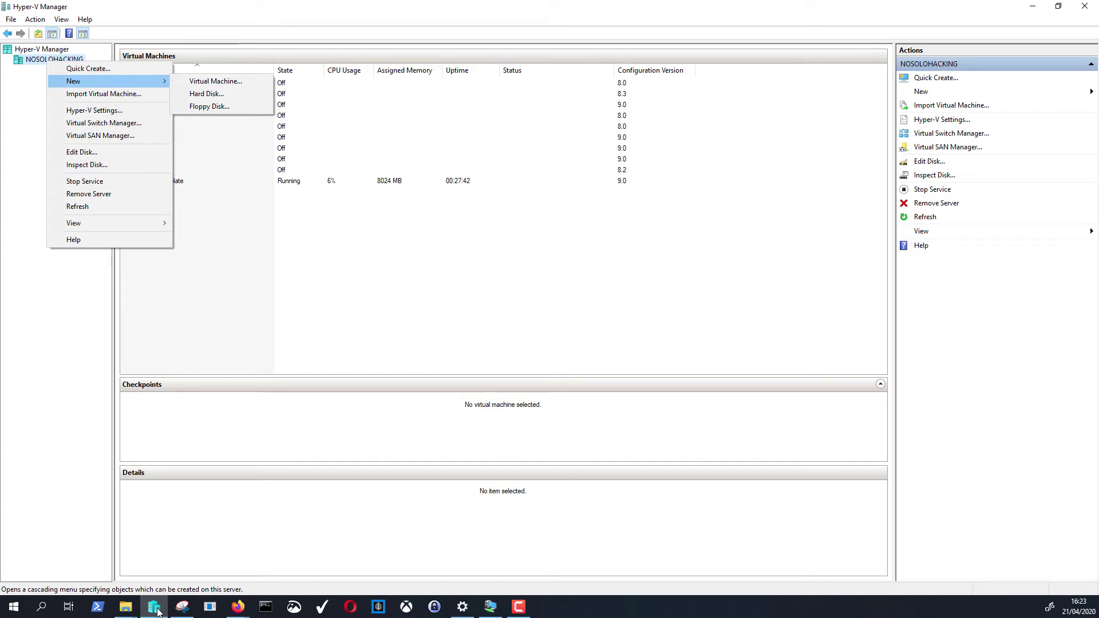
key("Right")
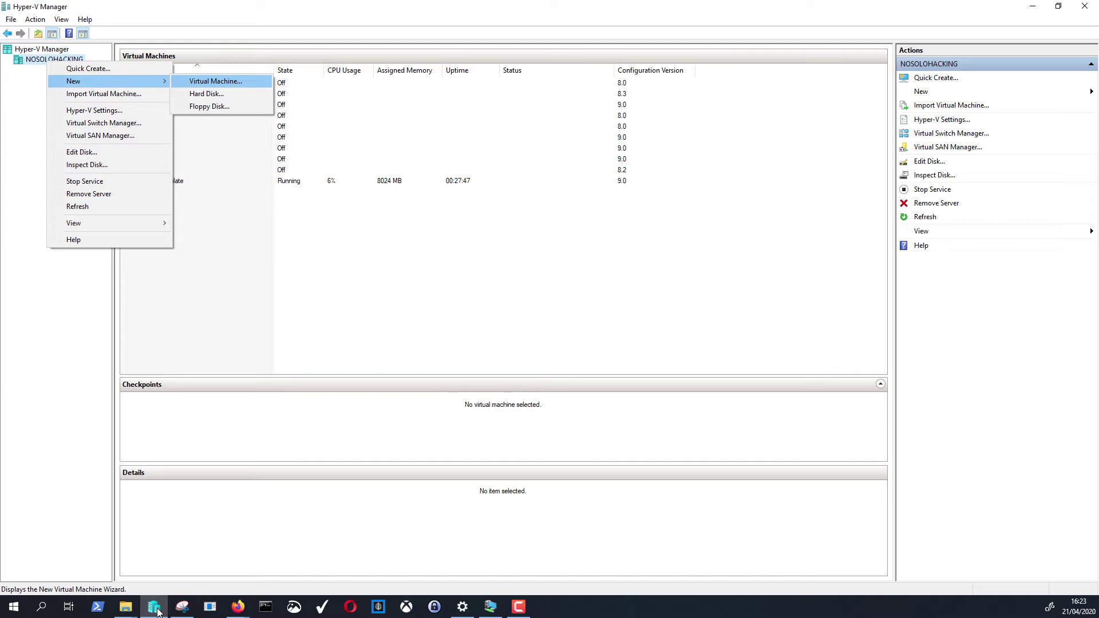
key("Return")
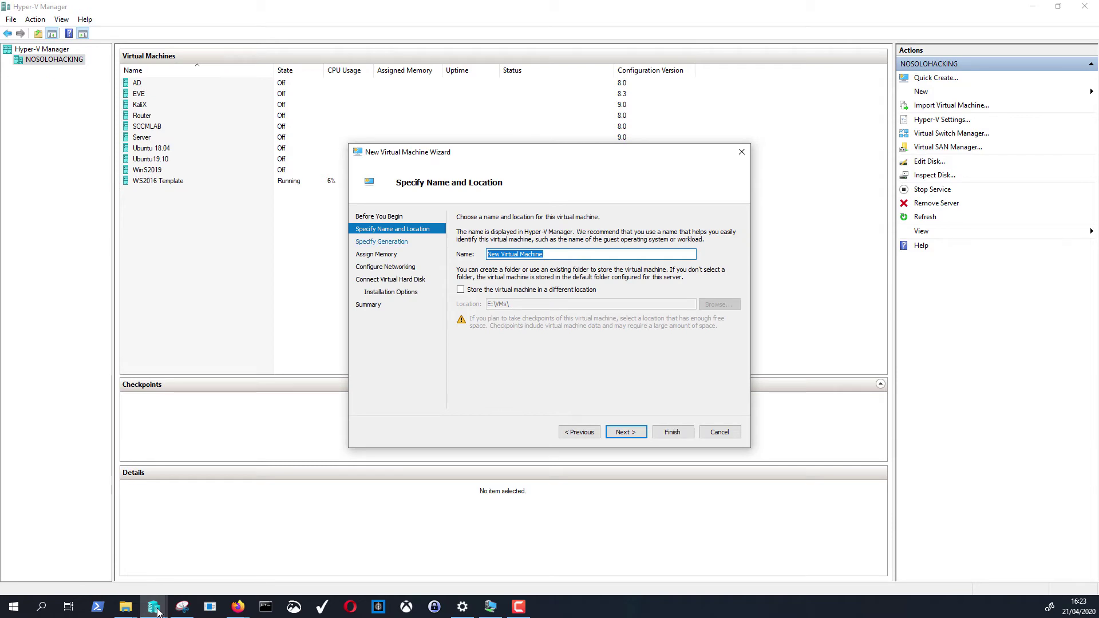
- Name the VM WS2012R2Template and store it in a different location, E:\VMs\
type("WS20")
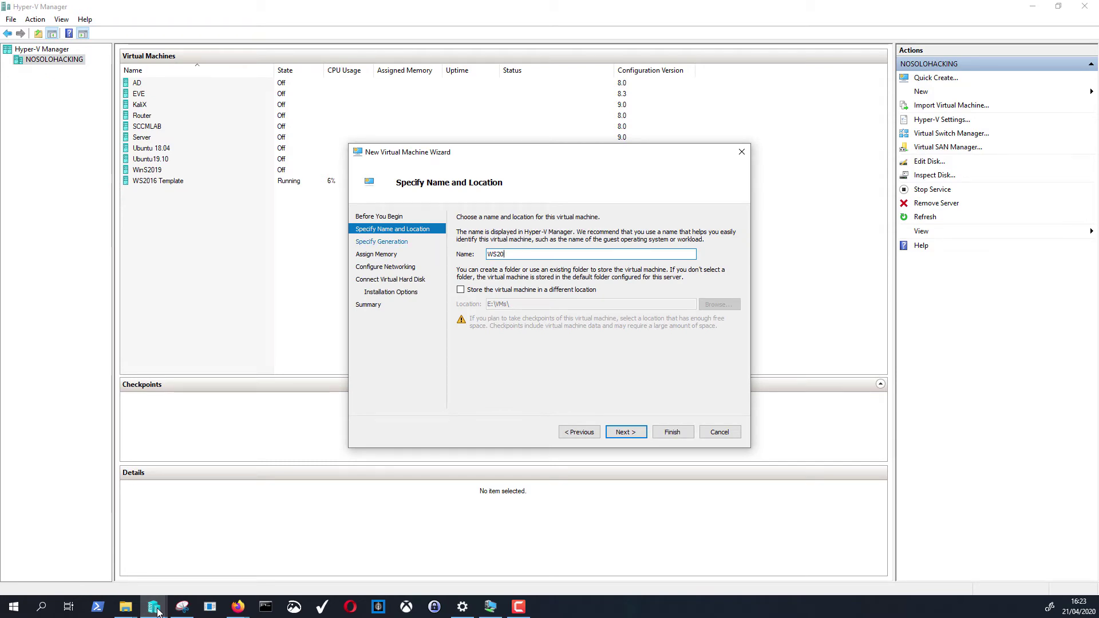
type("12R")
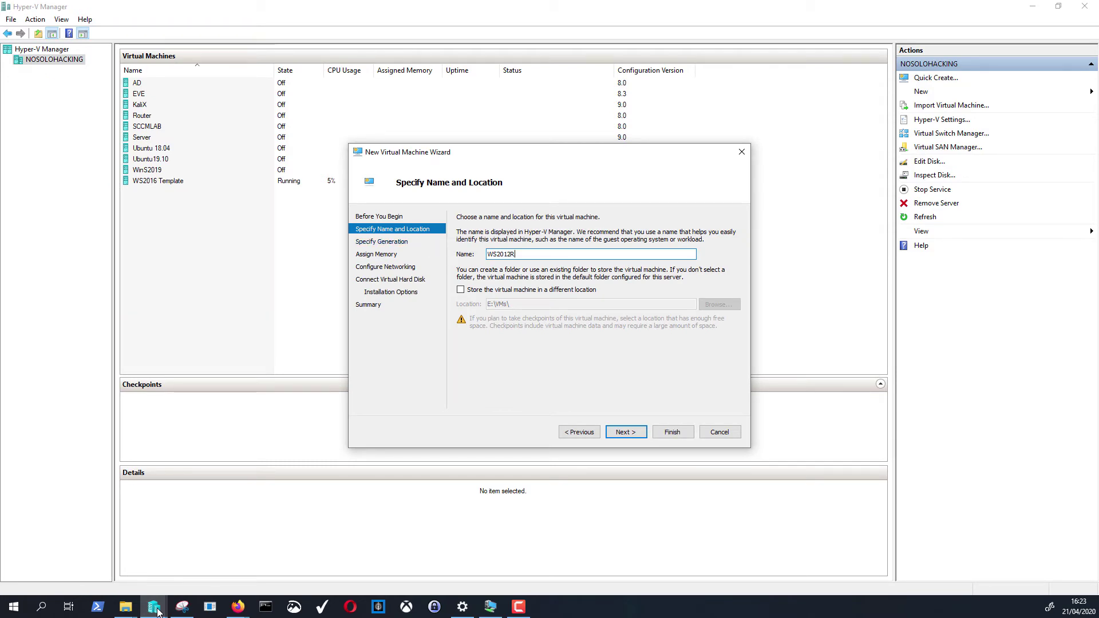
type("2Template")
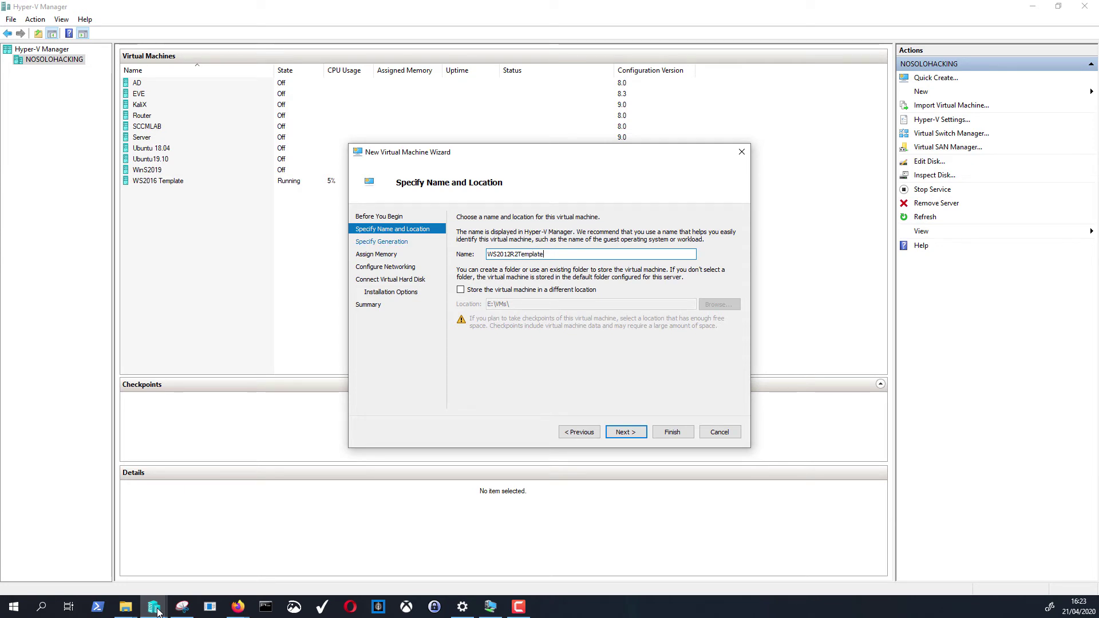
key("Left")
key("Left")
key("Left")
key("Left")
key("Left")
key("Left")
key("Left")
key("Left")
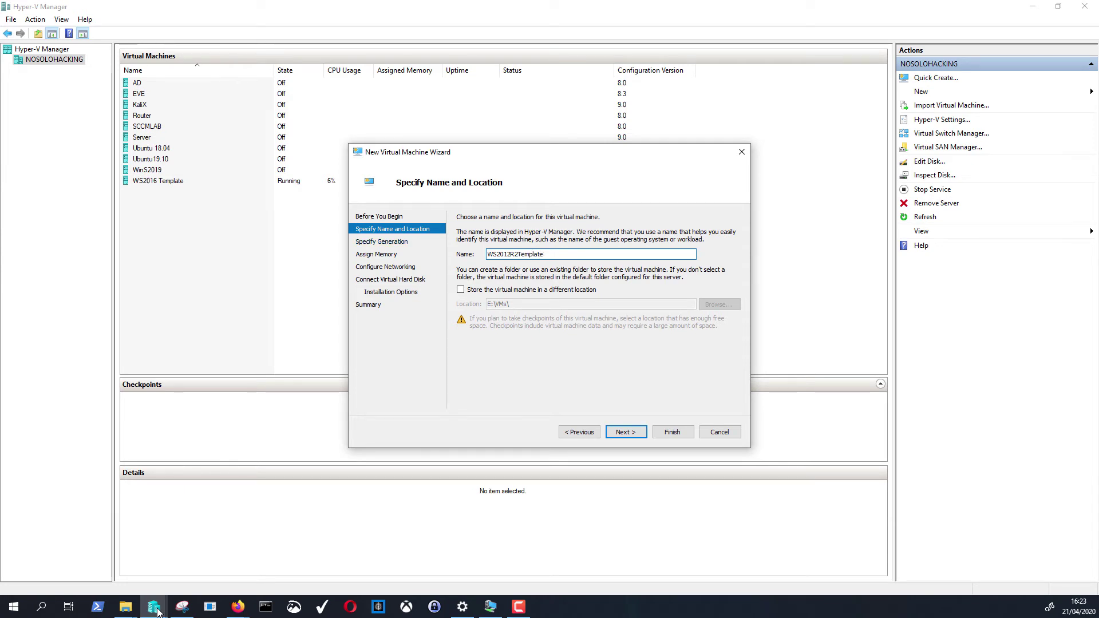
key("shift+End")
key("Tab")
key("space")
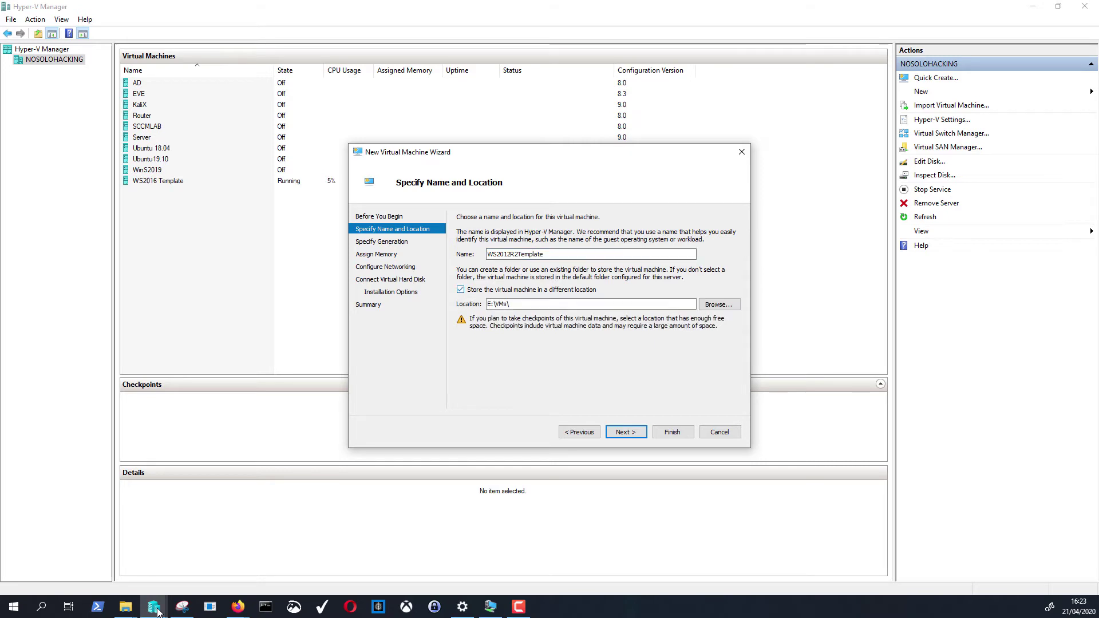
key("Tab")
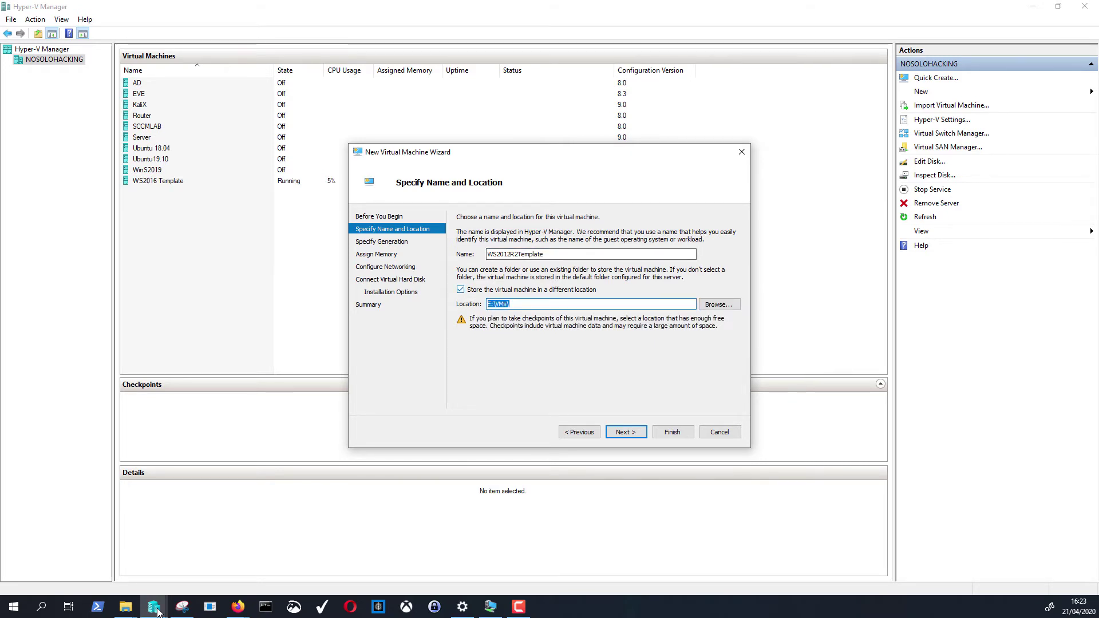
key("End")
key("Return")
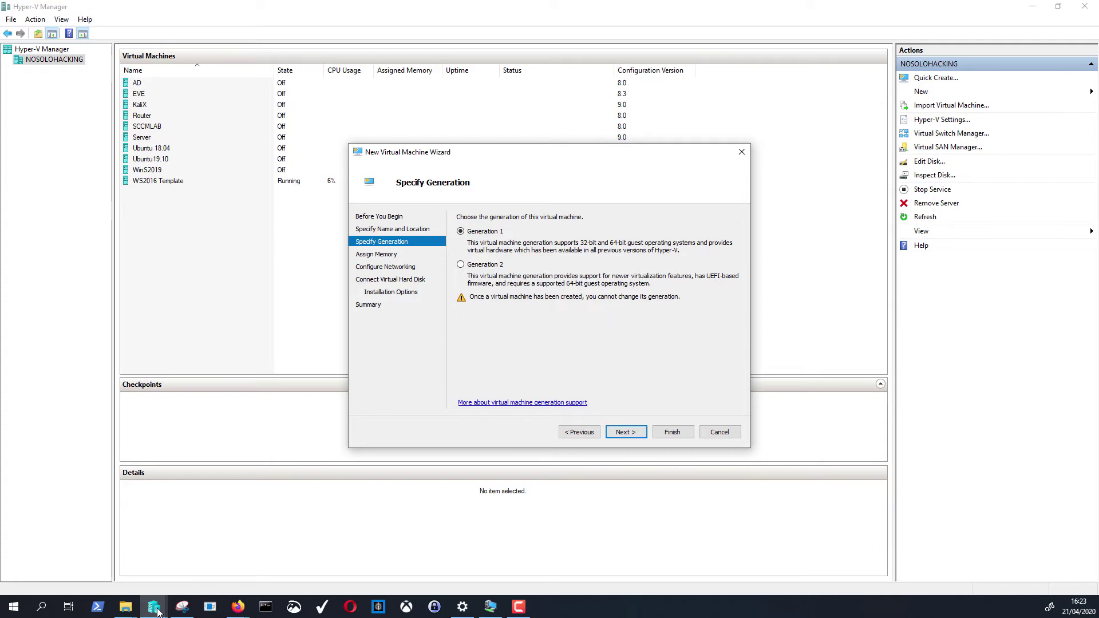
- Keep Generation 1, set startup memory to 8024 MB, and disable Dynamic Memory
key("Return")
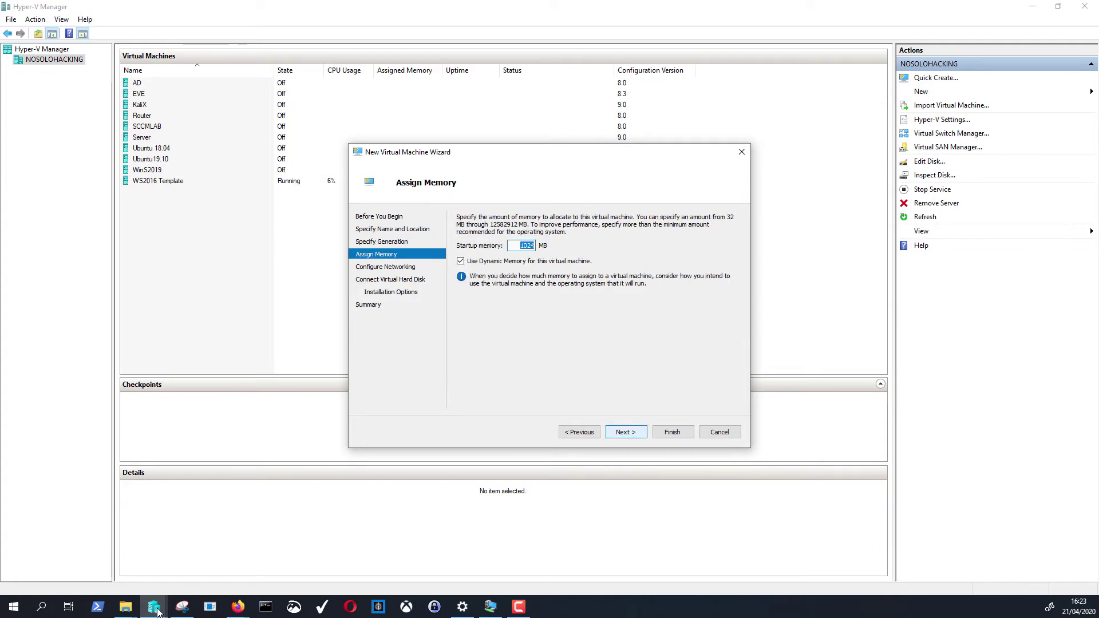
key("Home")
key("shift+Right")
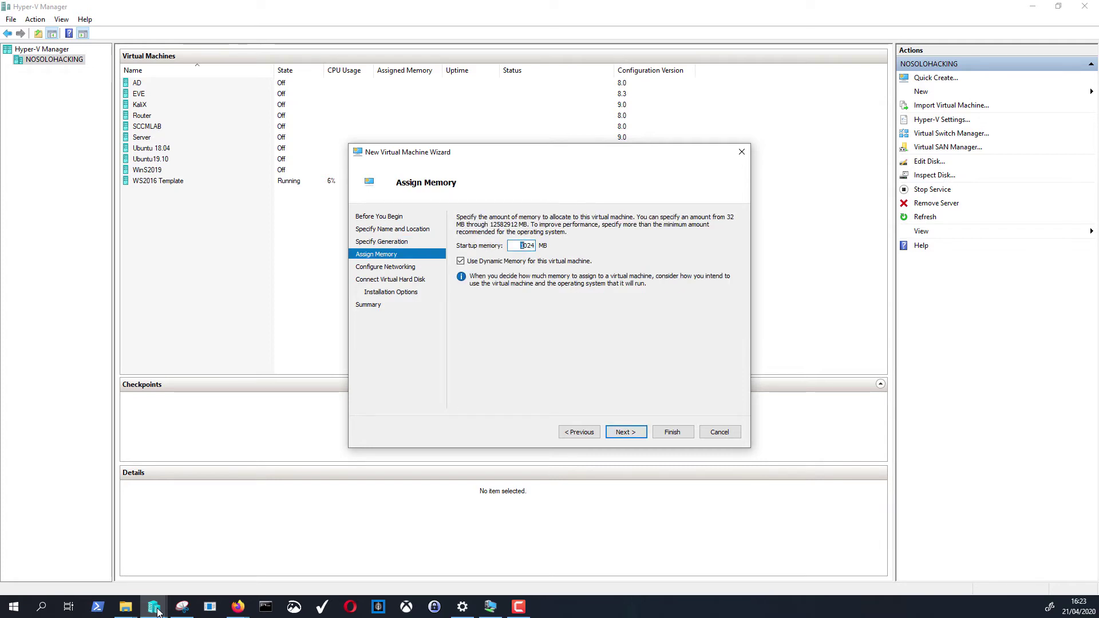
key("Left")
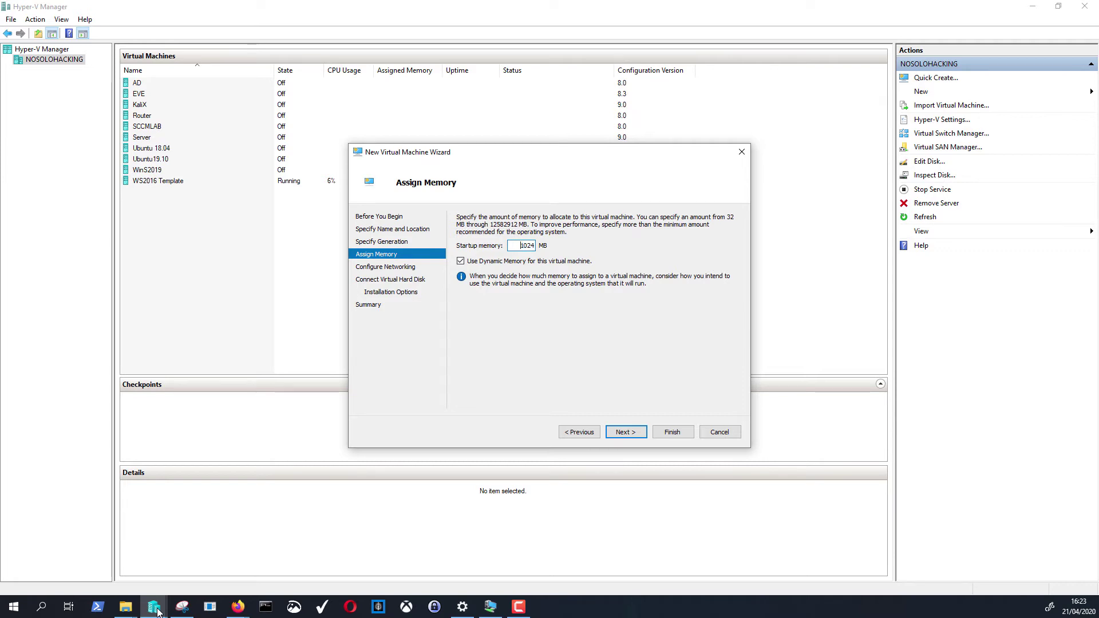
key("Delete")
type("8")
key("Tab")
key("space")
- Connect the VM's network adapter to New Virtual Switch
key("Return")
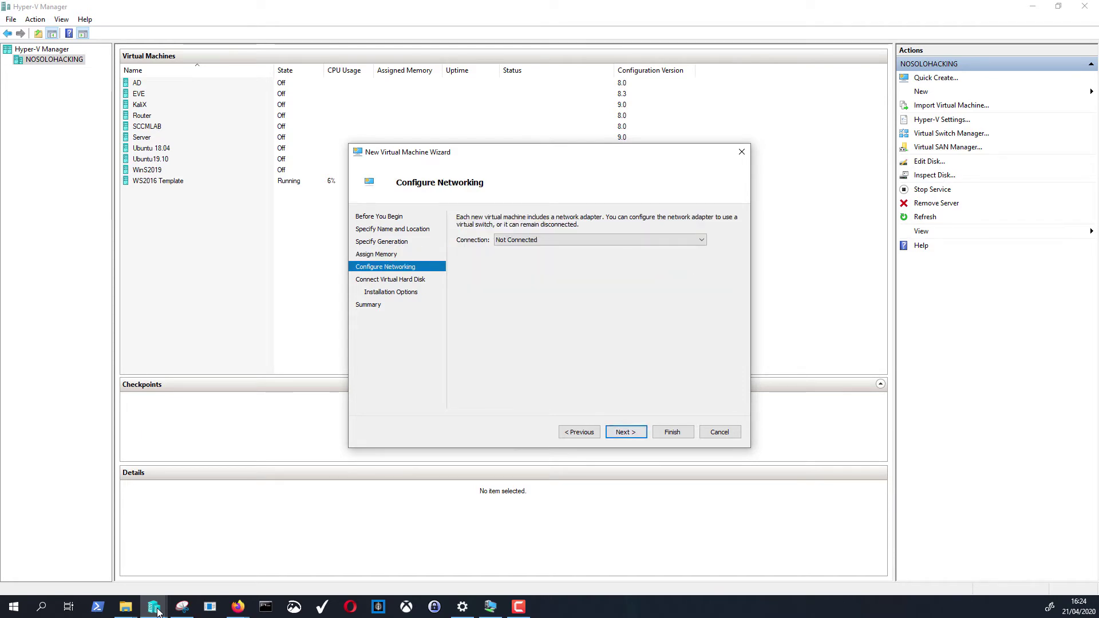
key("alt+Down")
key("Down")
key("Down")
key("Down")
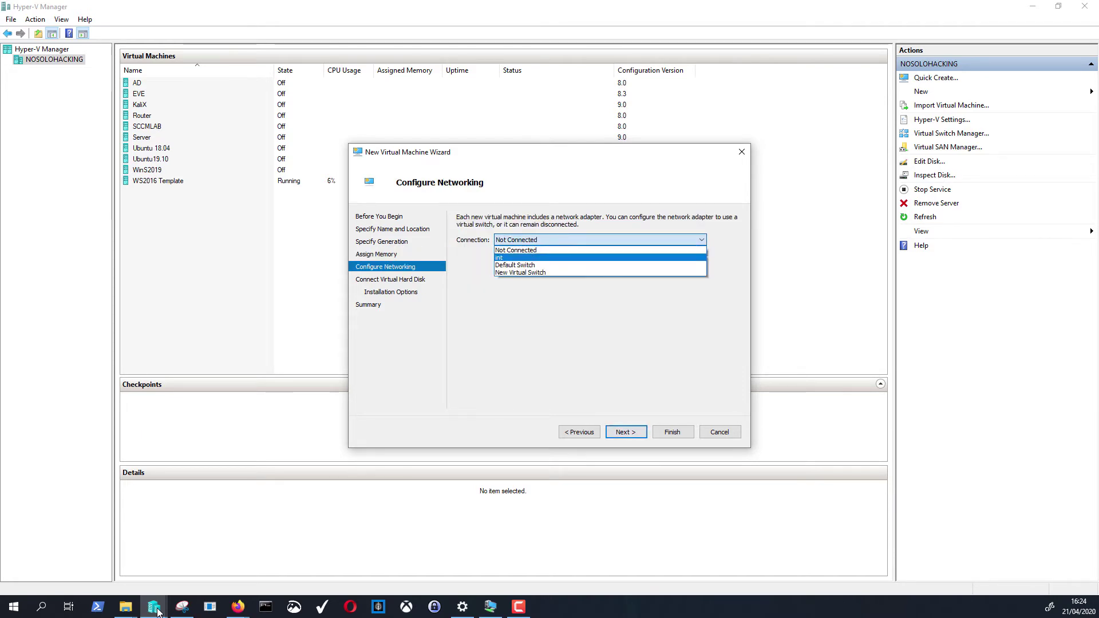
key("Return")
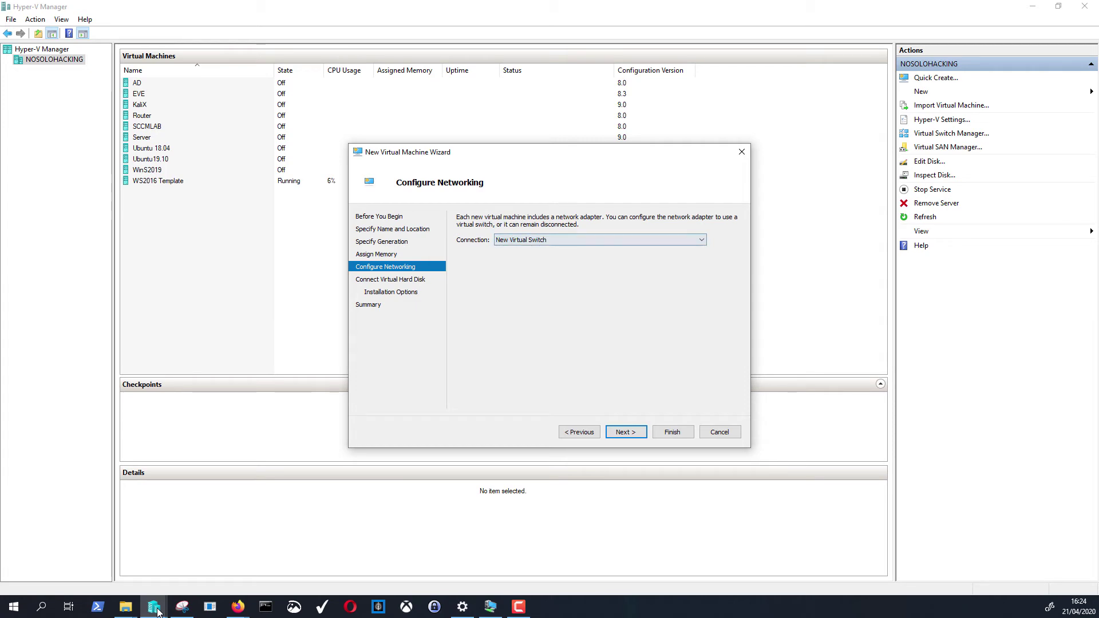
key("Return")
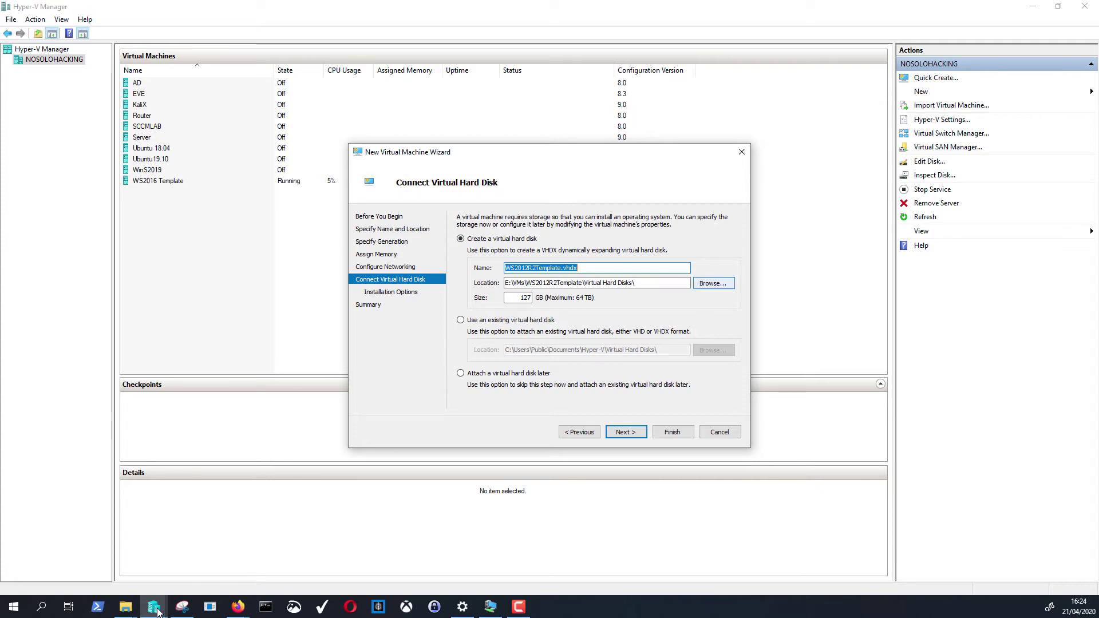
- Change the new WS2012R2Template.vhdx disk size from 127 GB to 150 GB
key("Tab")
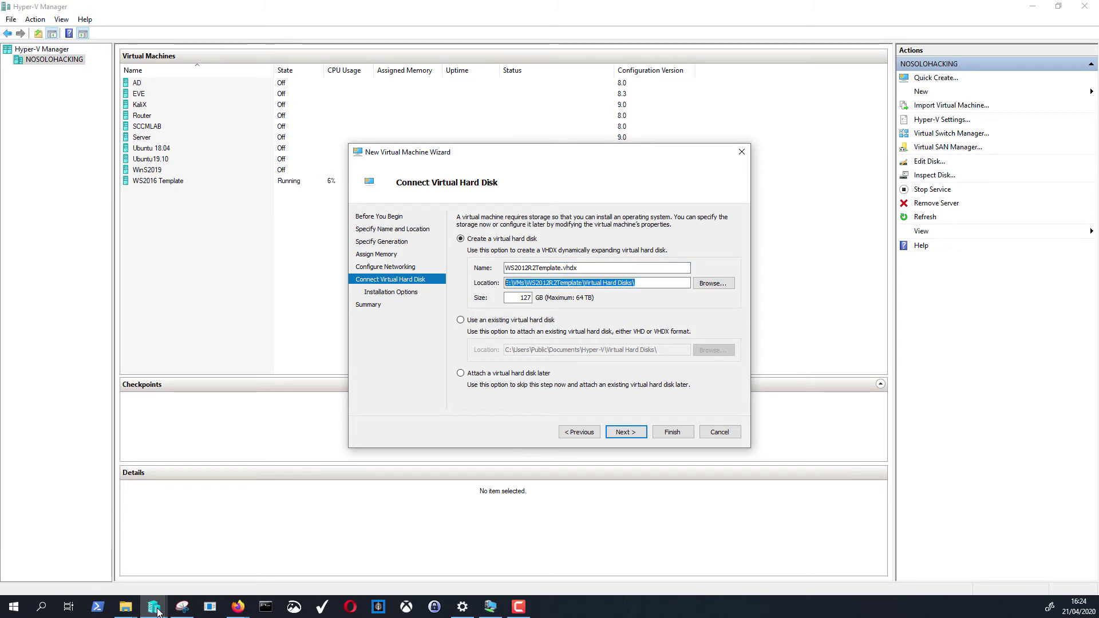
key("Tab")
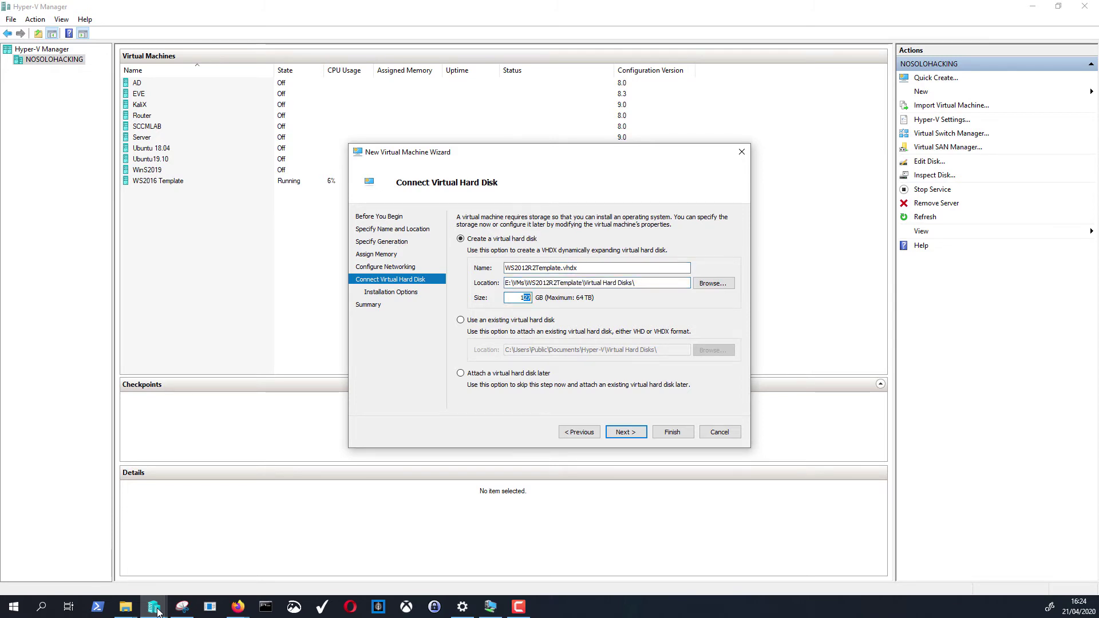
type("150")
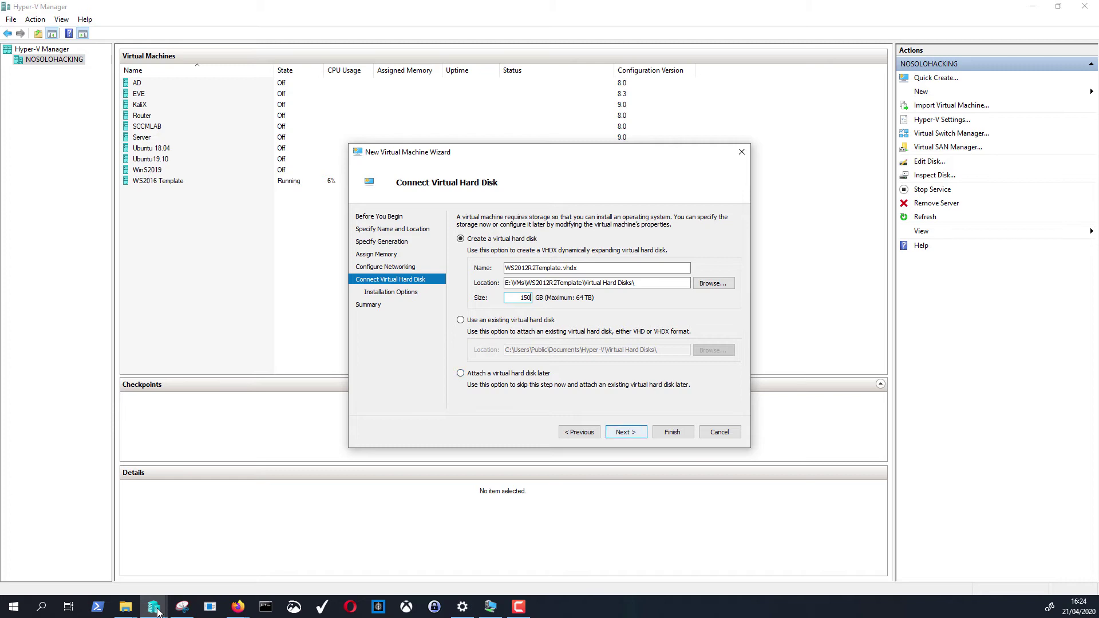
key("Return")
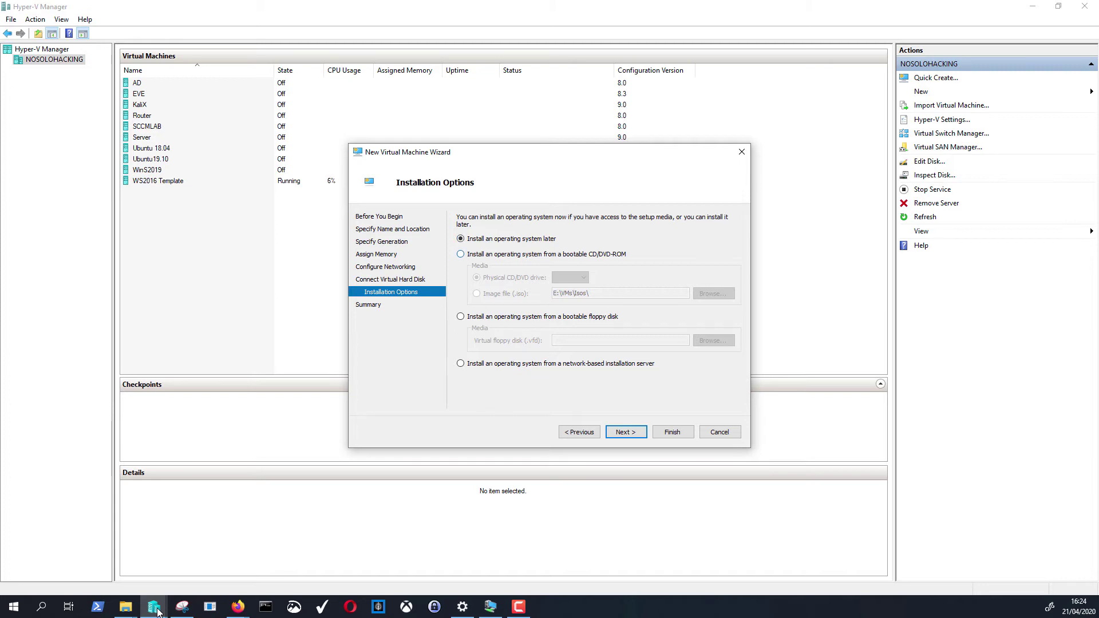
- Install the operating system from the bootable image file W2010R2.ISO
key("Down")
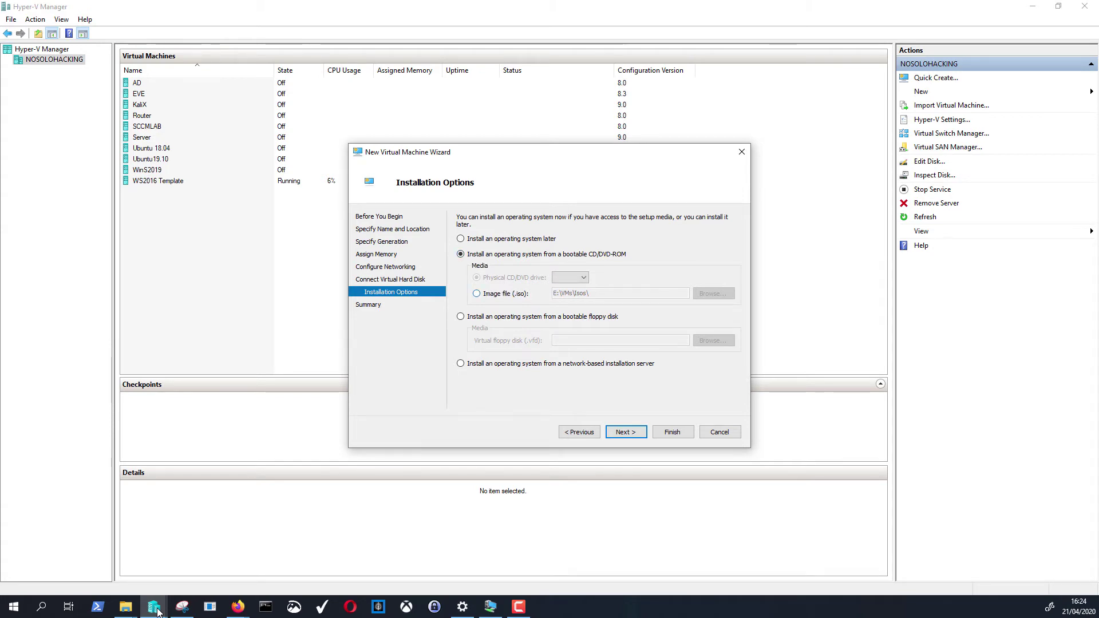
key("Down")
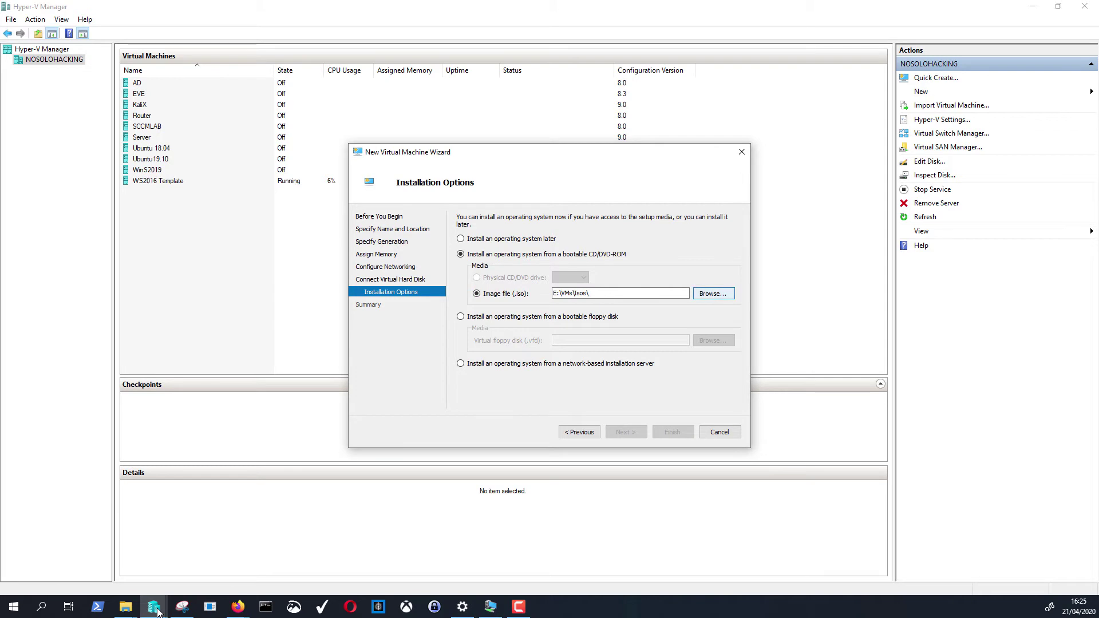
key("space")
key("Up")
key("Up")
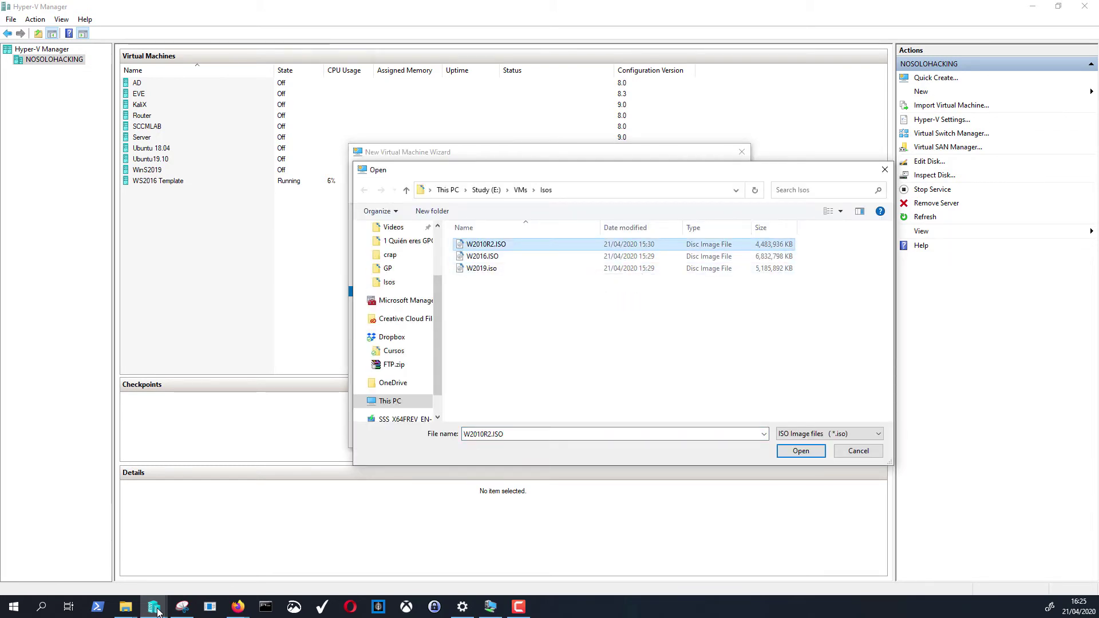
key("Return")
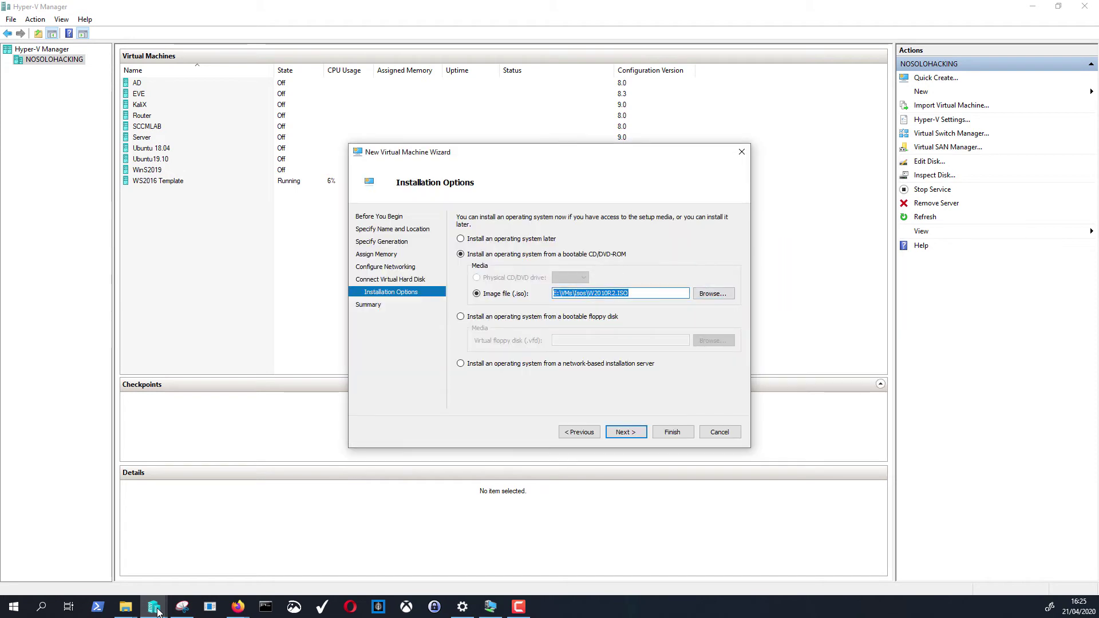
- Review the summary and finish creating the WS2012R2Template virtual machine
key("Return")
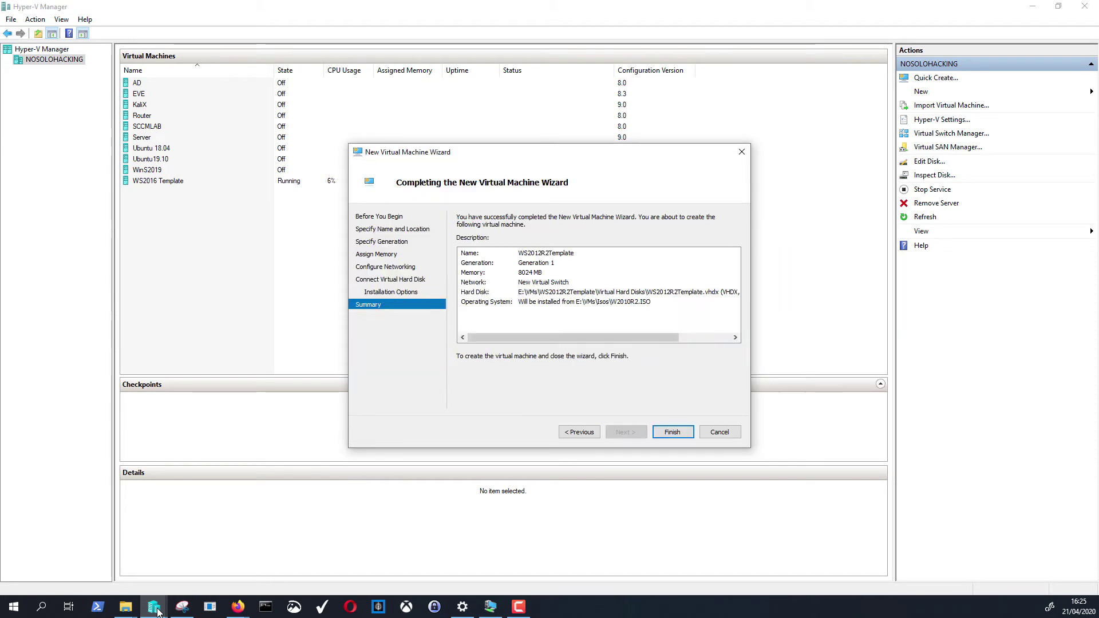
key("Tab")
key("Down")
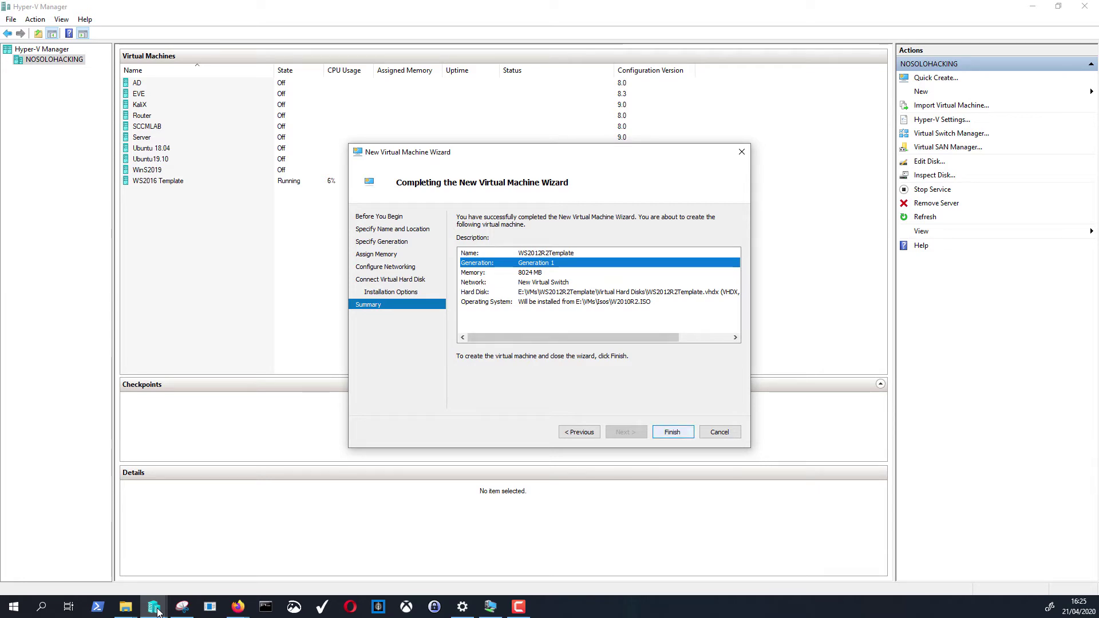
key("Return")
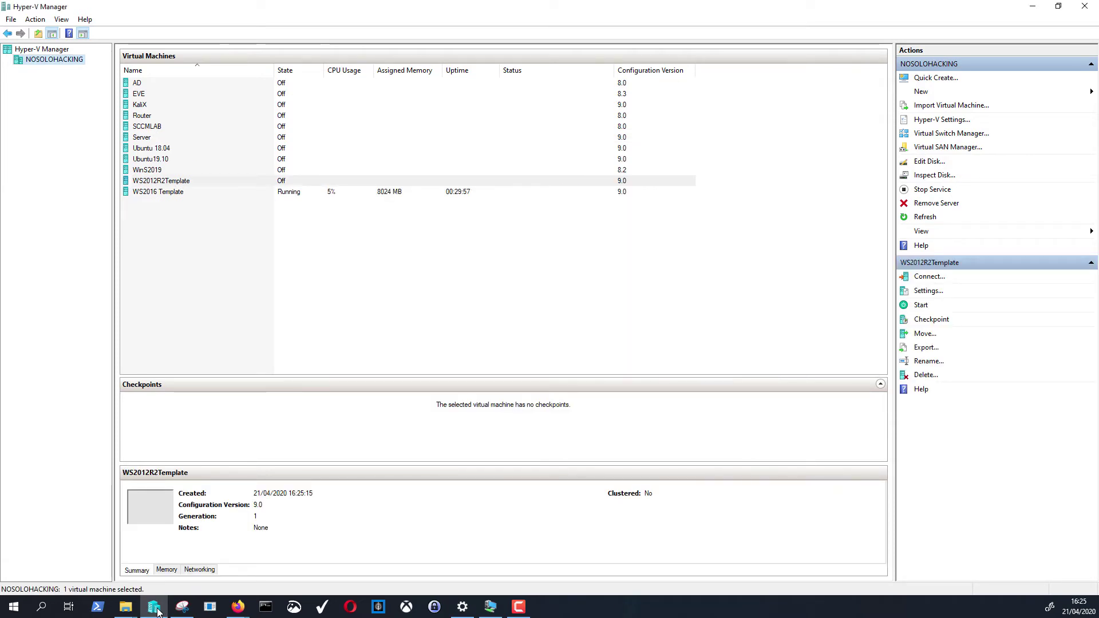
- Start the WS2012R2Template virtual machine from its context menu
left_click(159, 612)
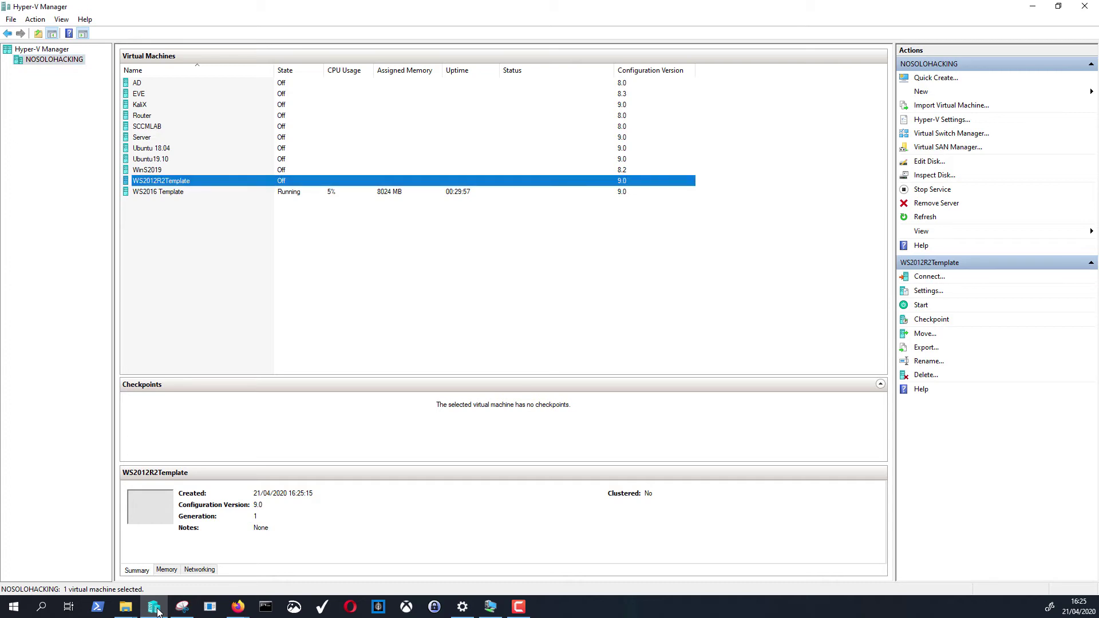
key("Menu")
key("Up")
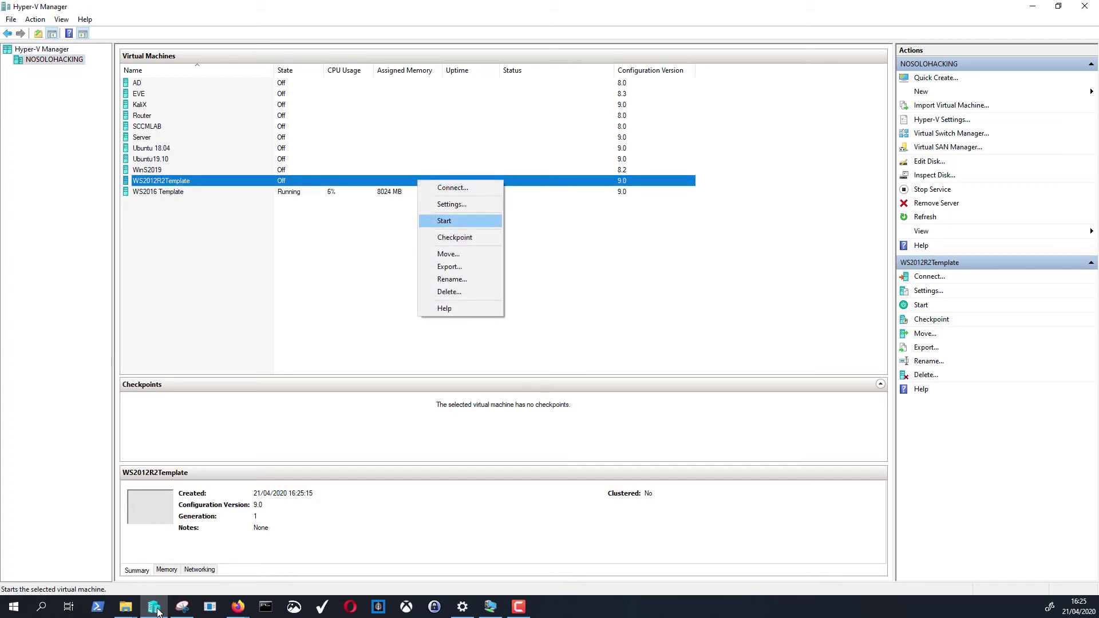
key("Return")
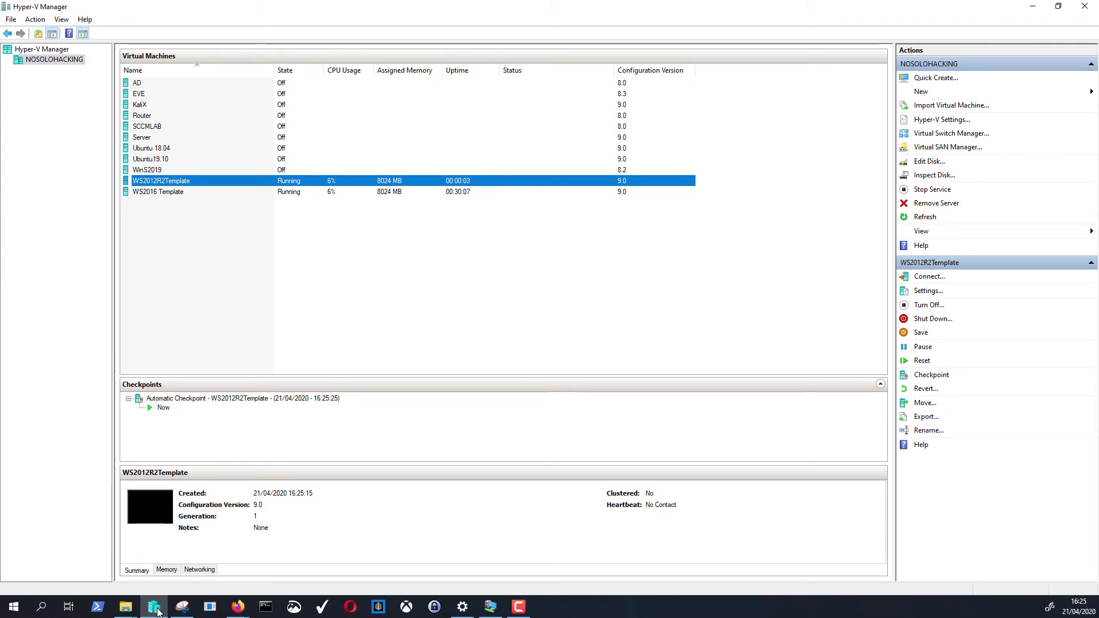
key("F10")
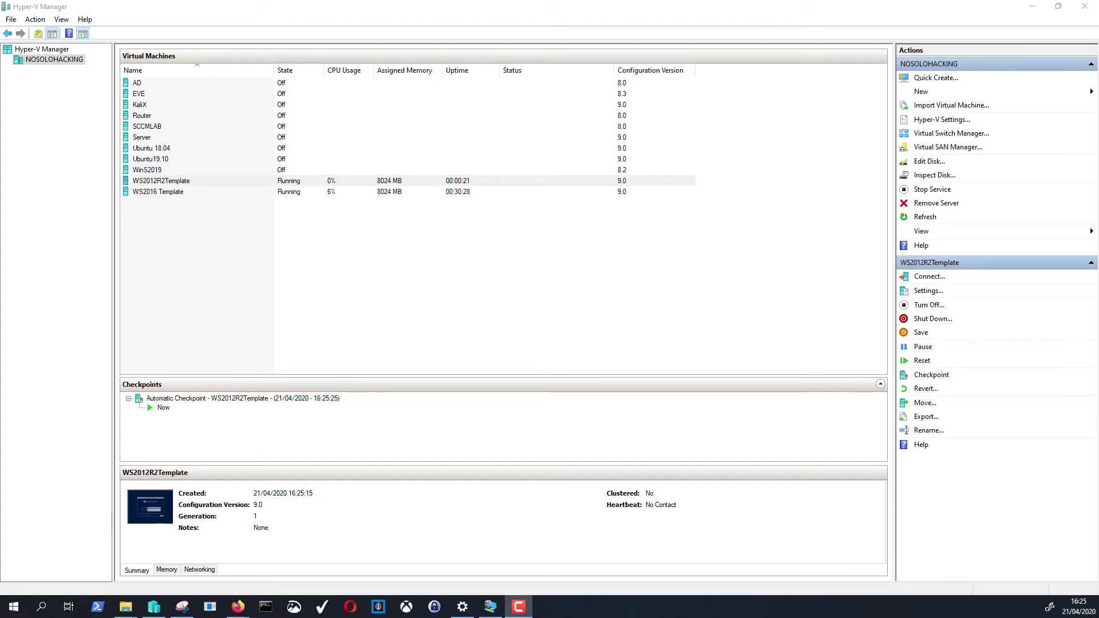
- Connect to the WS2012R2Template VM, set the keyboard to Irlandés, and choose Instalar ahora
left_click(279, 184)
double_click(279, 185)
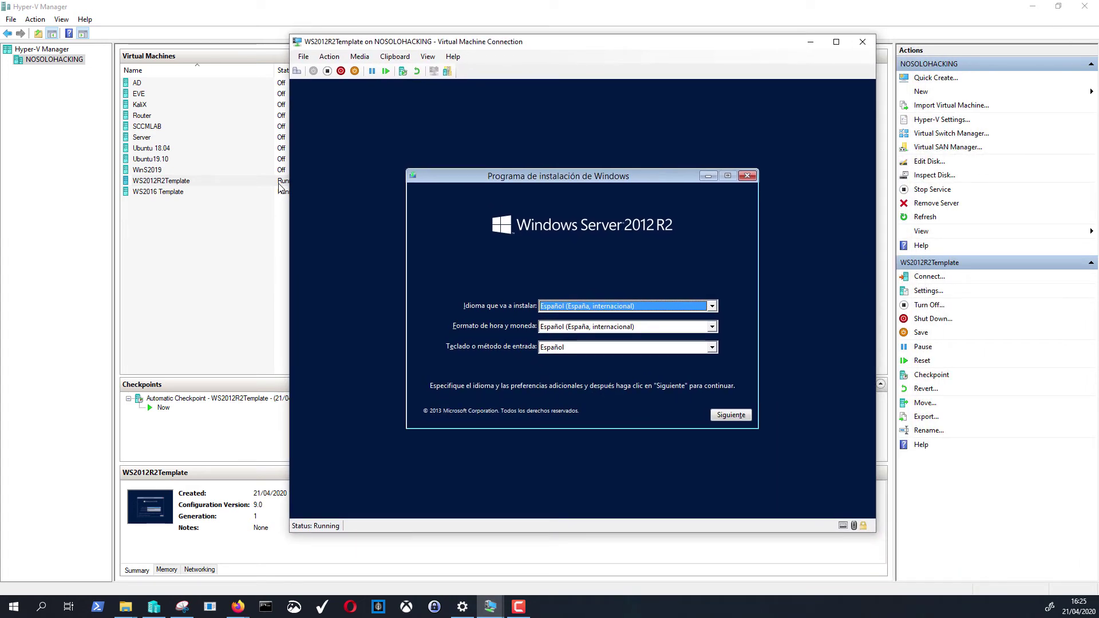
key("Tab")
key("Tab")
key("alt+Down")
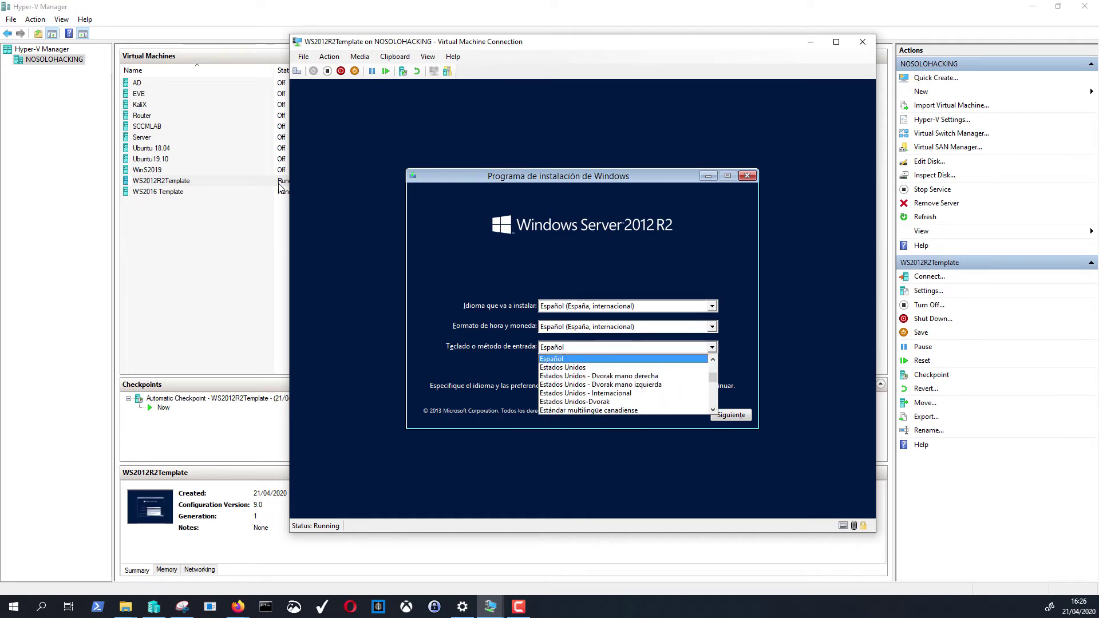
key("i")
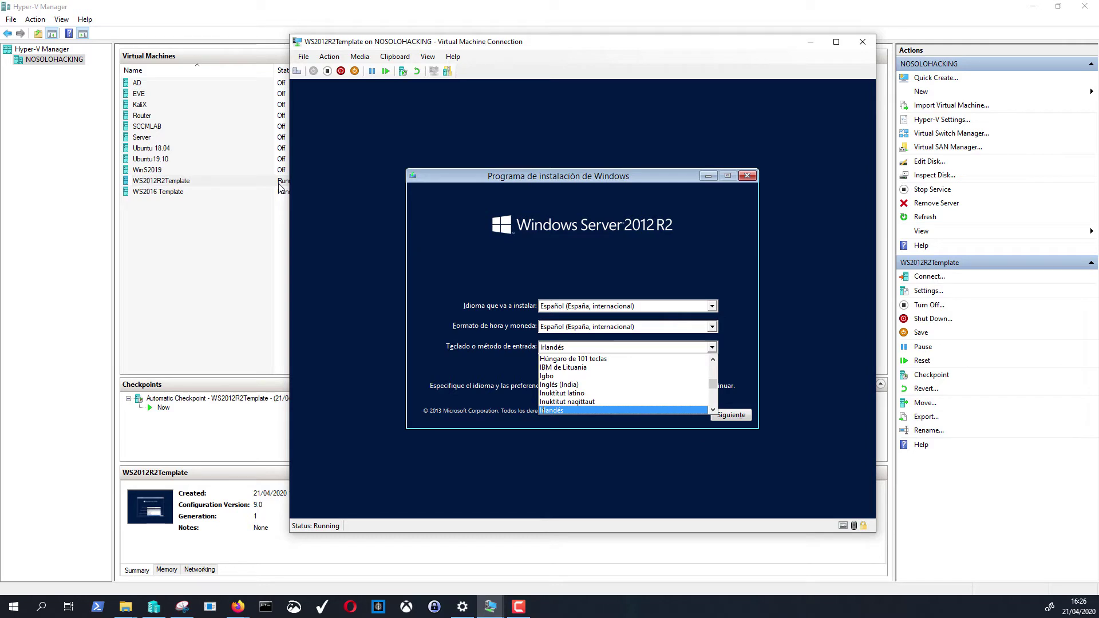
key("Return")
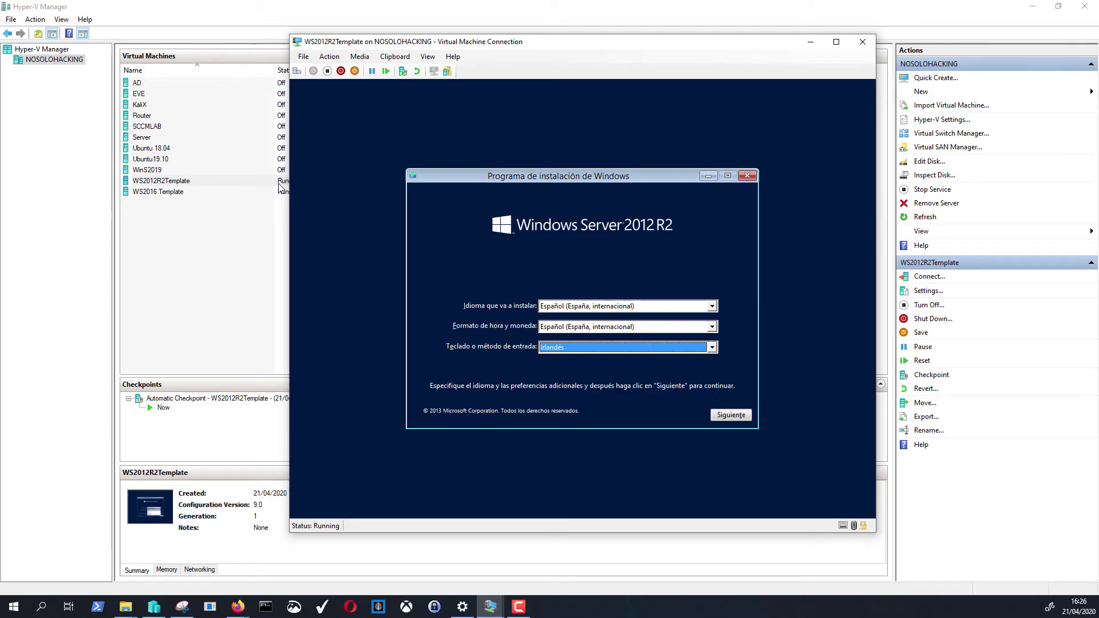
key("Return")
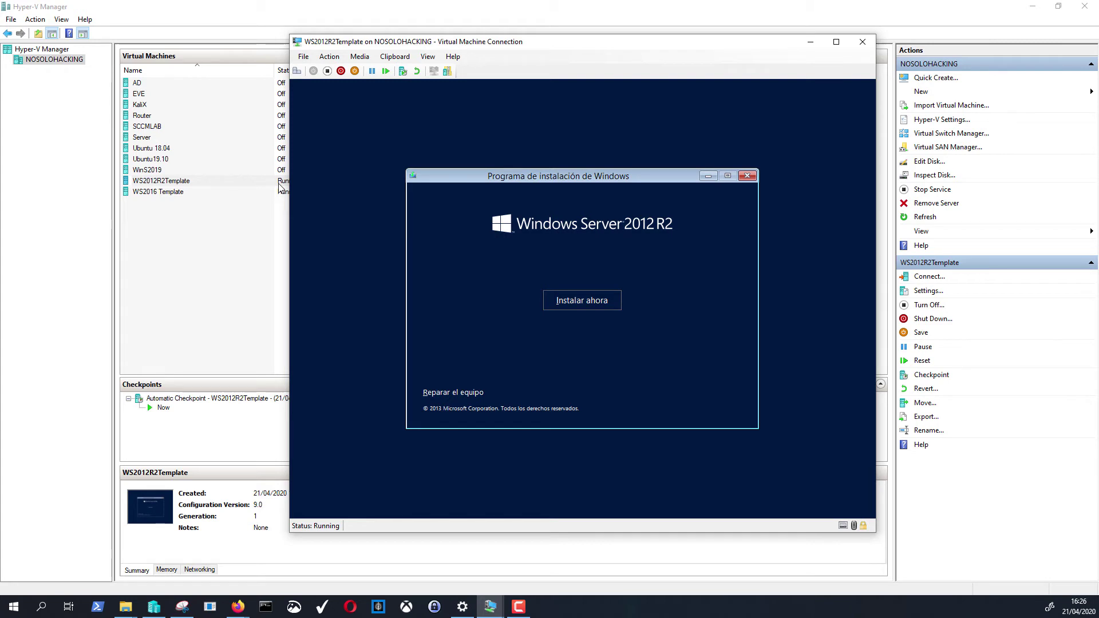
key("Return")
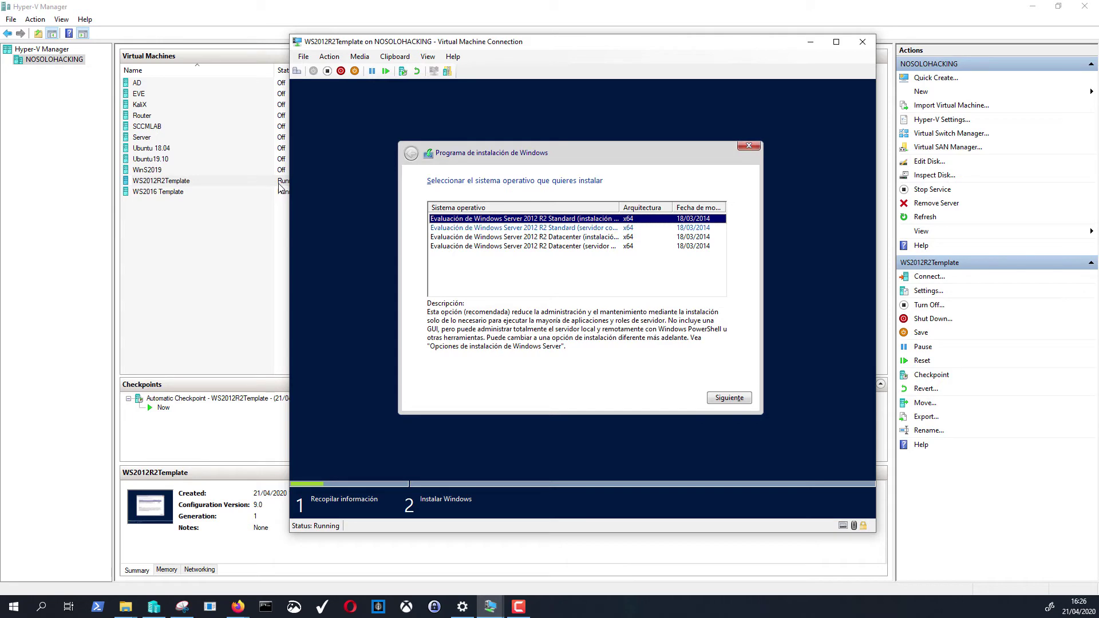
- Pick the 'Standard (servidor con una GUI)' edition after widening the column, then continue
mouse_move(619, 207)
left_mouse_down()
mouse_move(665, 207)
mouse_move(635, 207)
left_mouse_up()
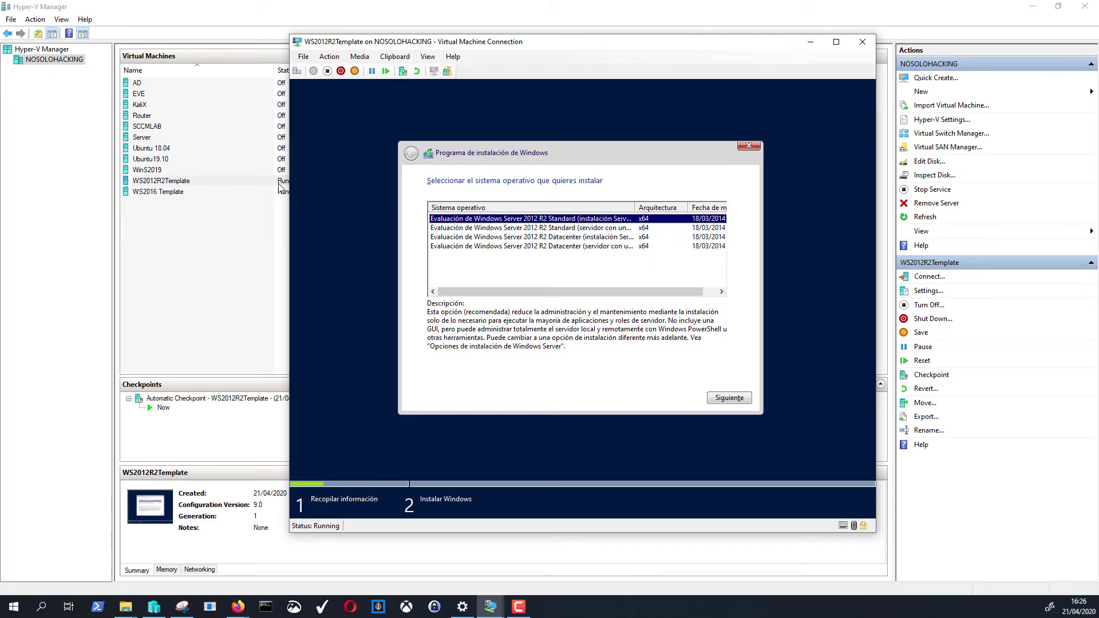
left_click(532, 236)
left_click(532, 218)
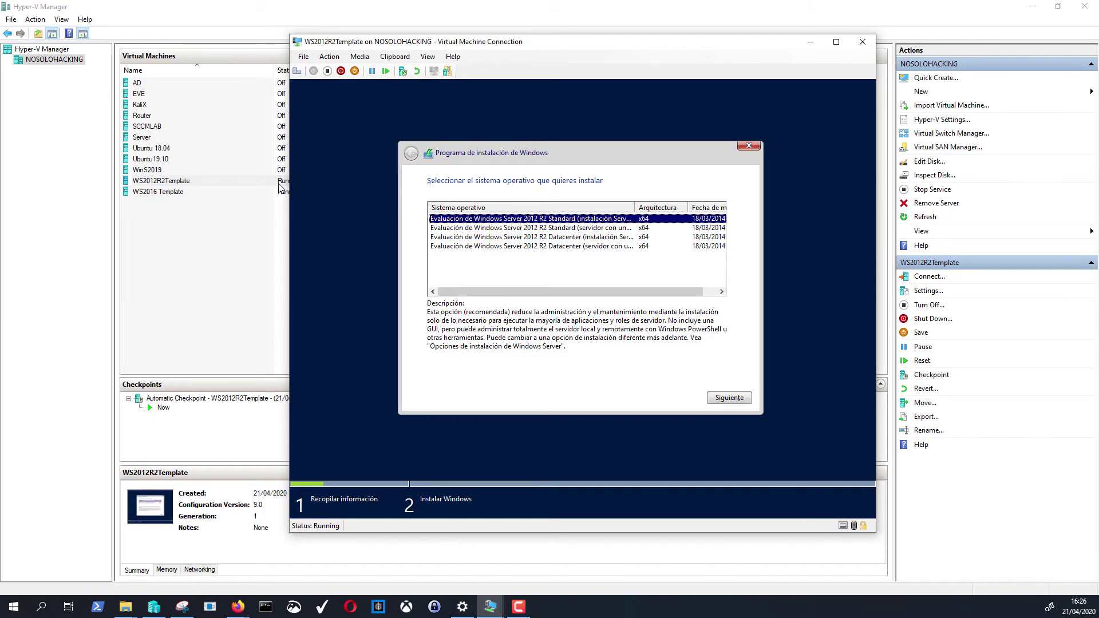
left_click(532, 236)
left_click(533, 218)
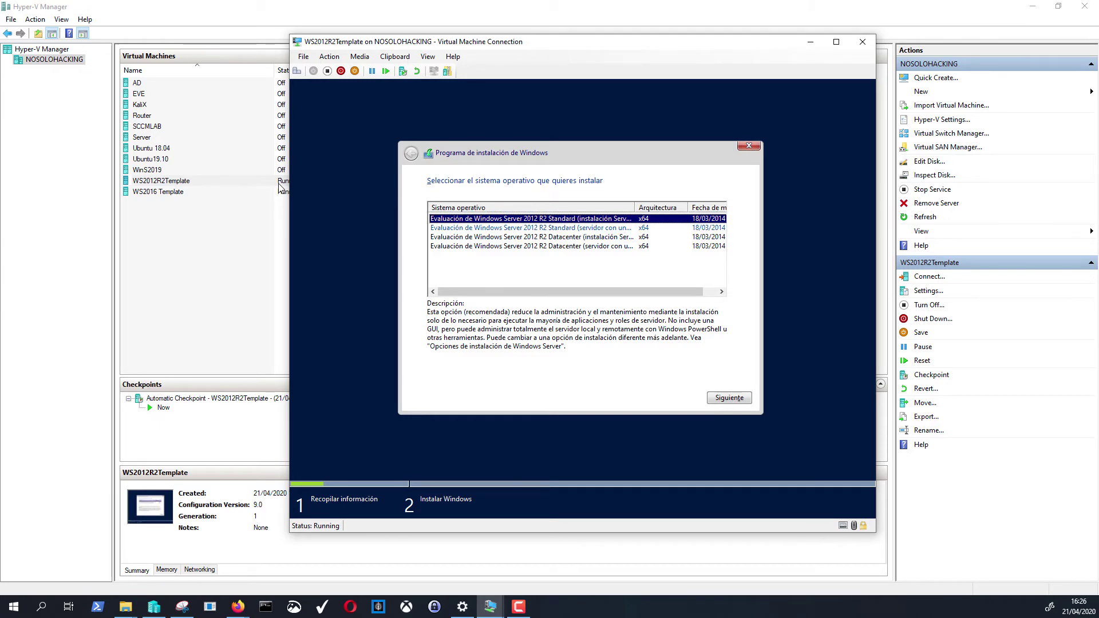
left_click(533, 228)
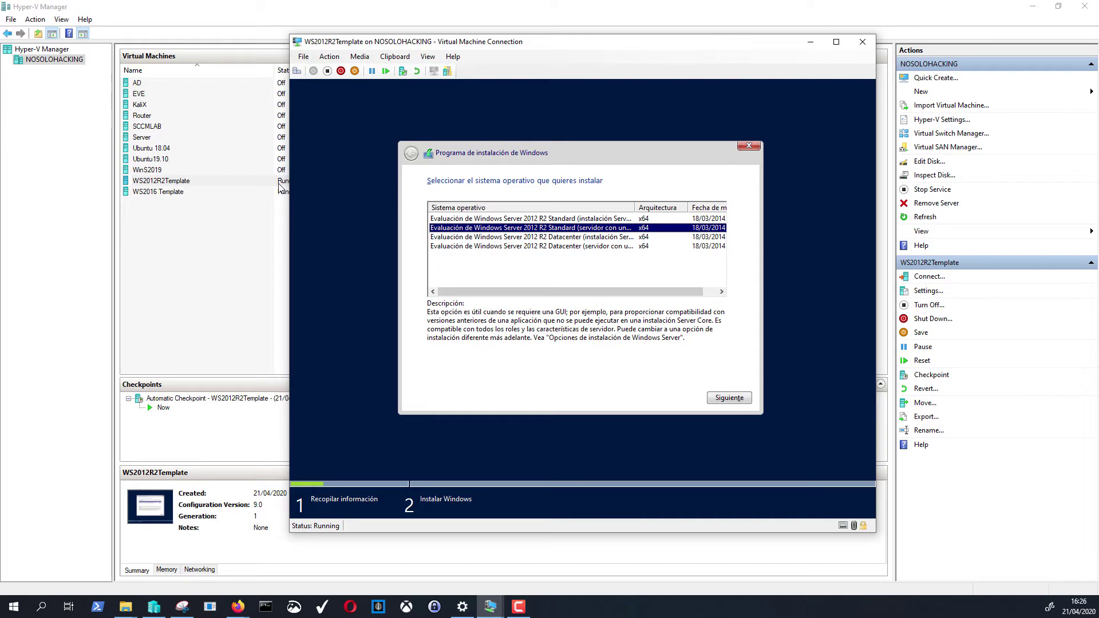
left_click_drag(636, 207, 661, 207)
left_click(538, 218)
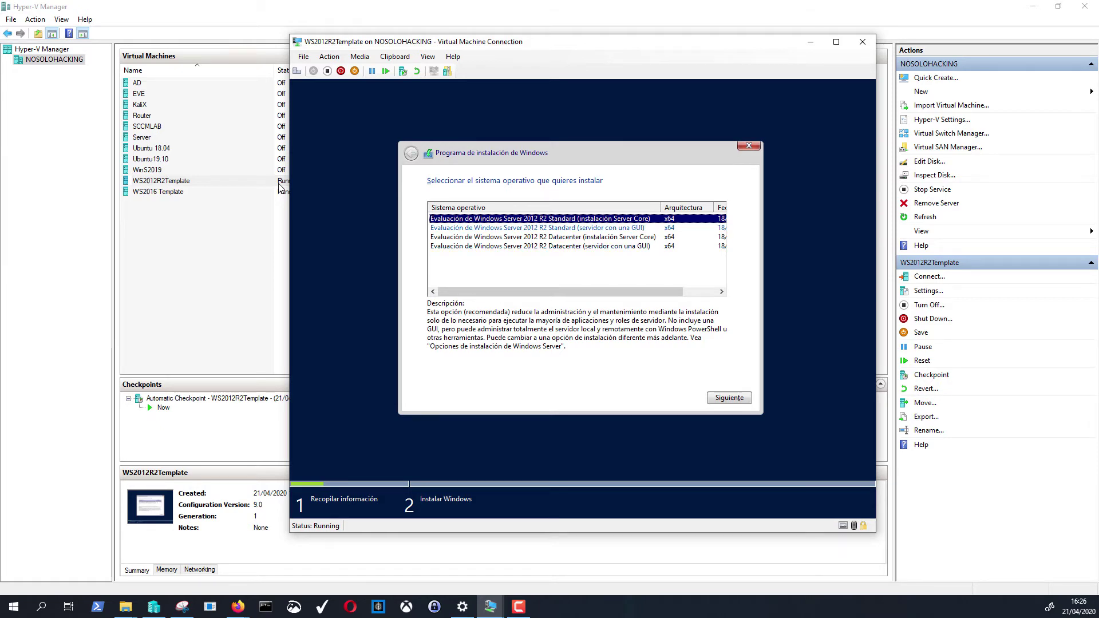
key("Down")
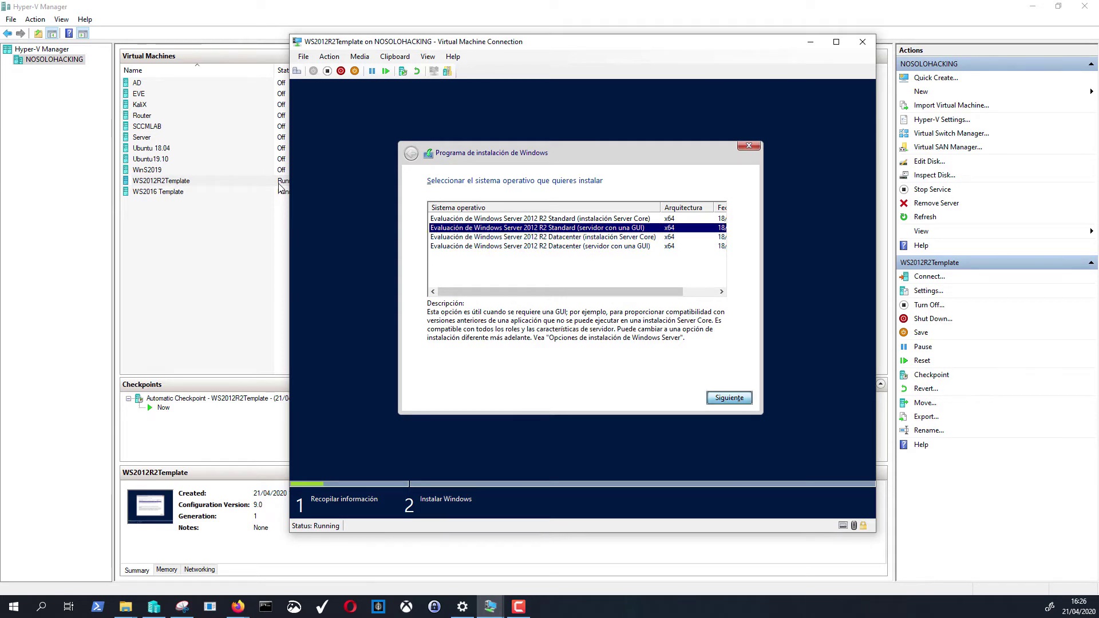
key("Return")
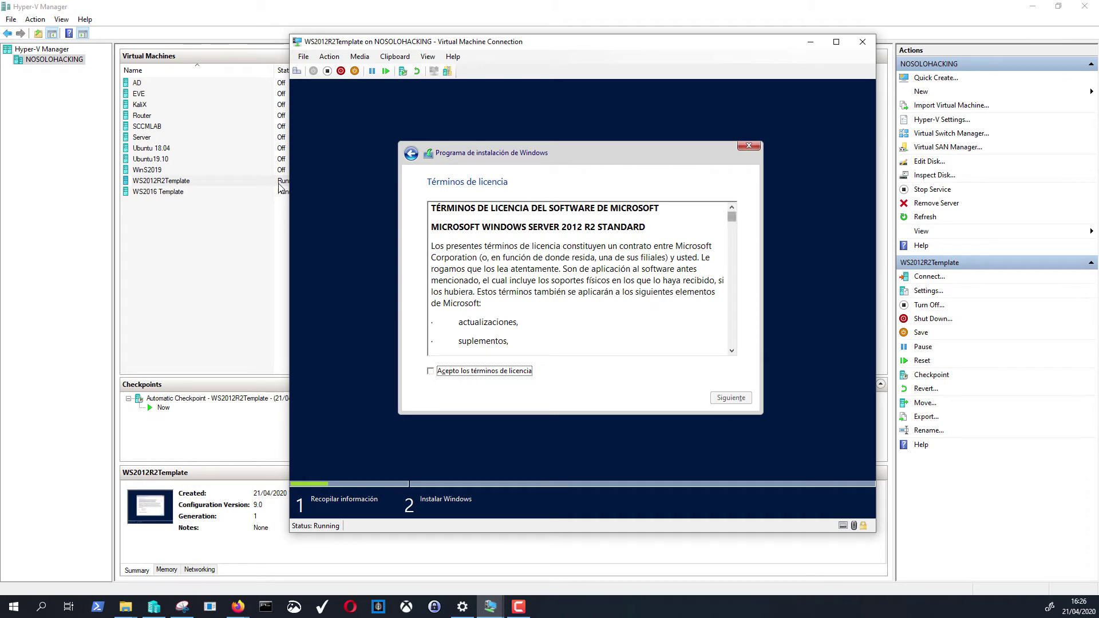
- Accept the license terms and choose the Personalizada (Windows-only, advanced) installation
key("ctrl+End")
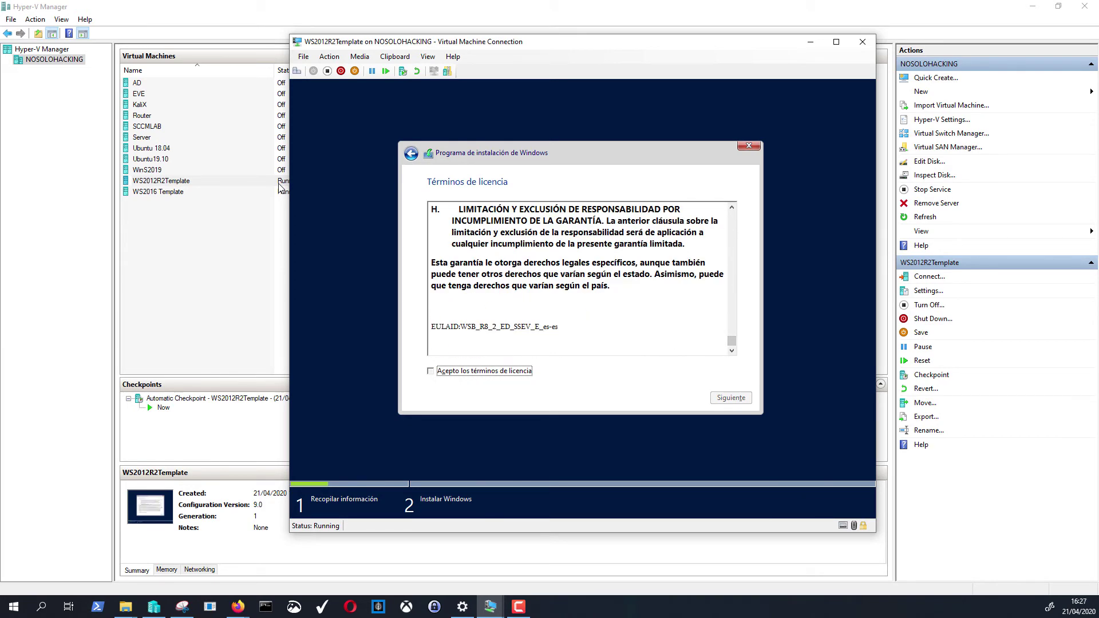
key("space")
key("Return")
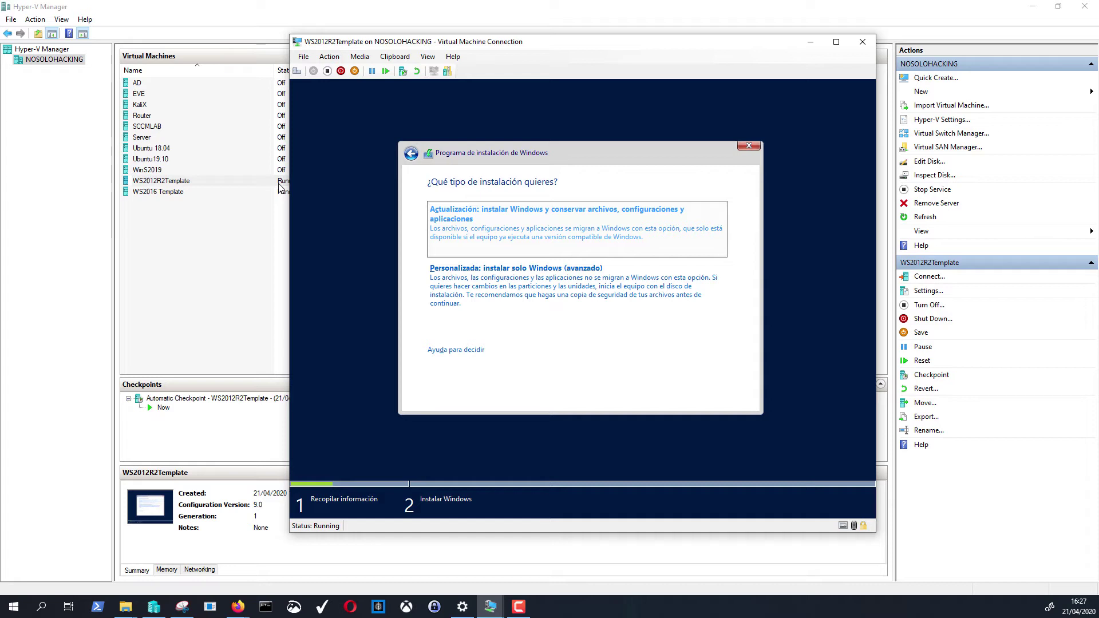
key("Down")
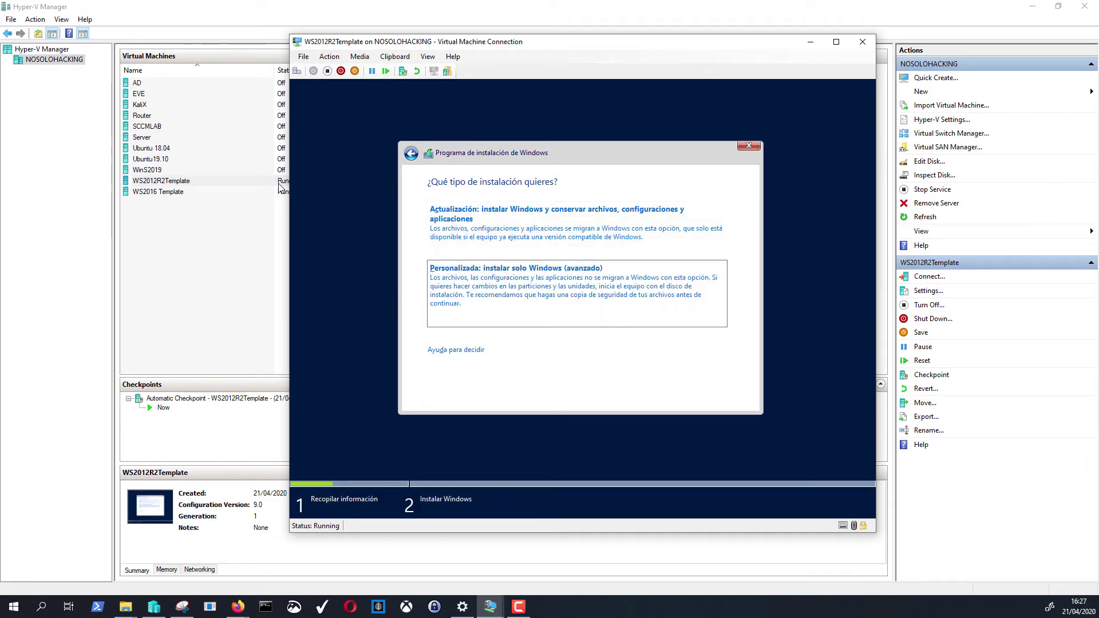
key("Return")
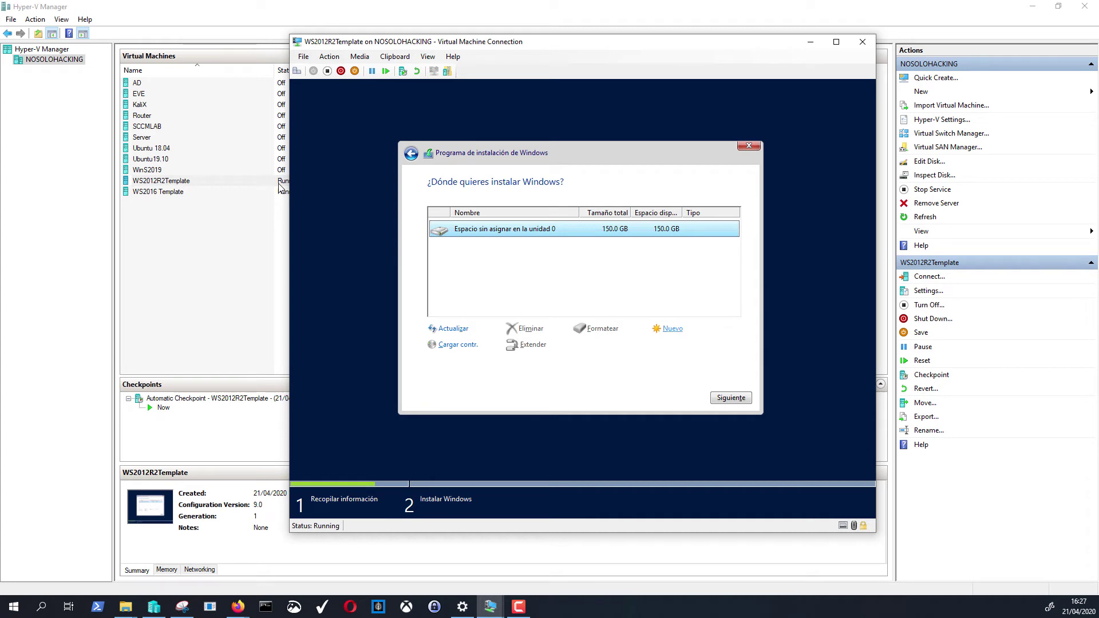
- Create a new 75360 MB partition on the disk
left_click(672, 329)
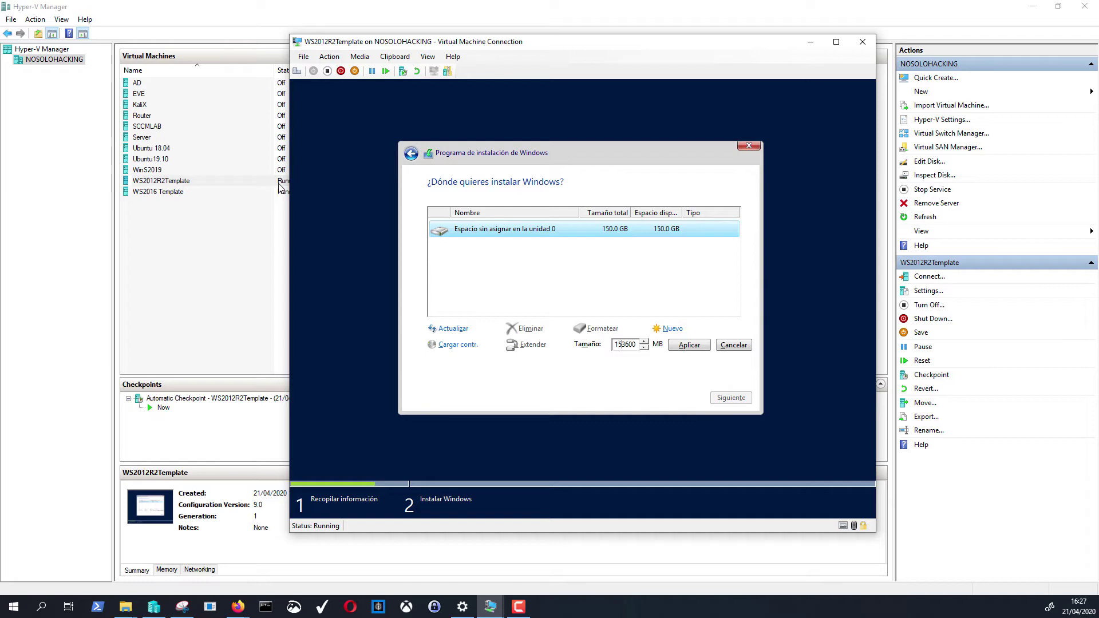
key("shift+Home")
type("75")
key("Return")
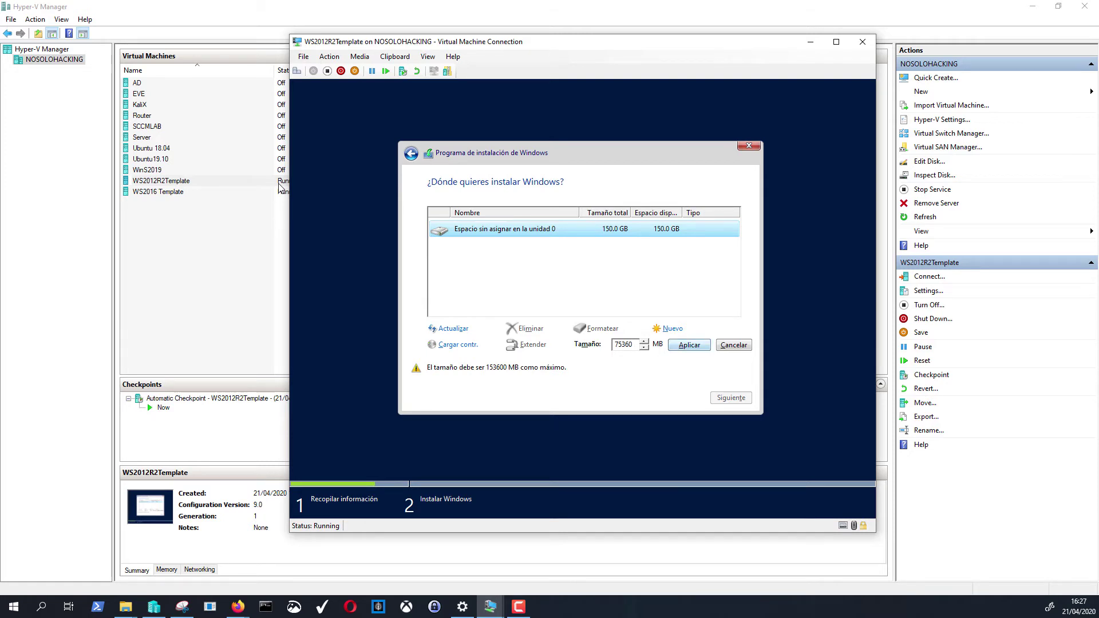
key("Return")
key("Return")
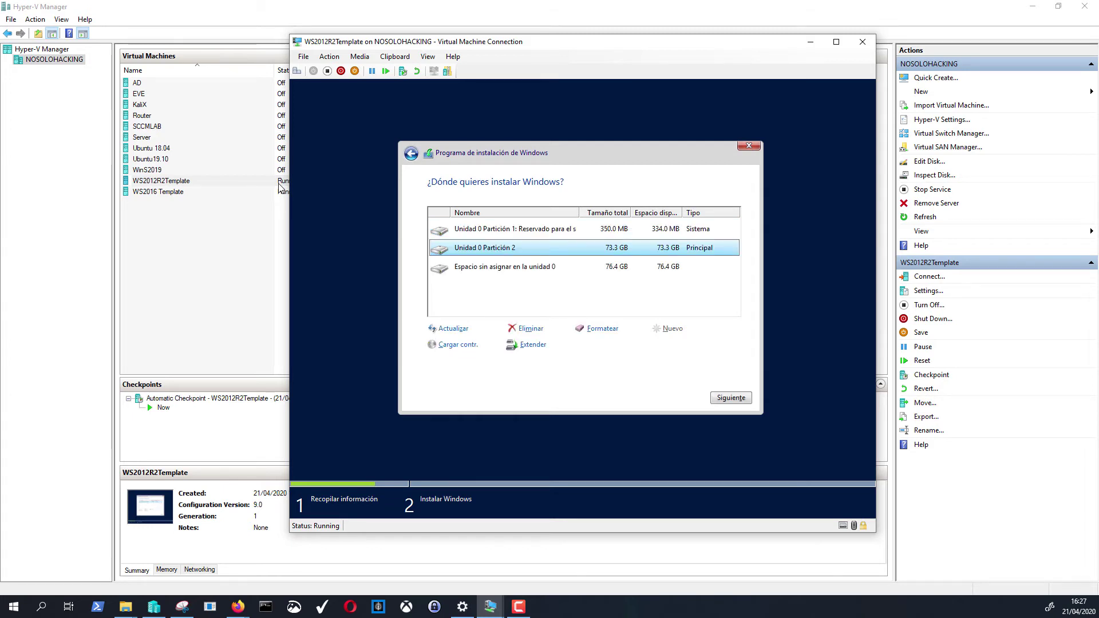
- Delete Partición 2 and Partición 1, then install onto the 150 GB unallocated space
key("Up")
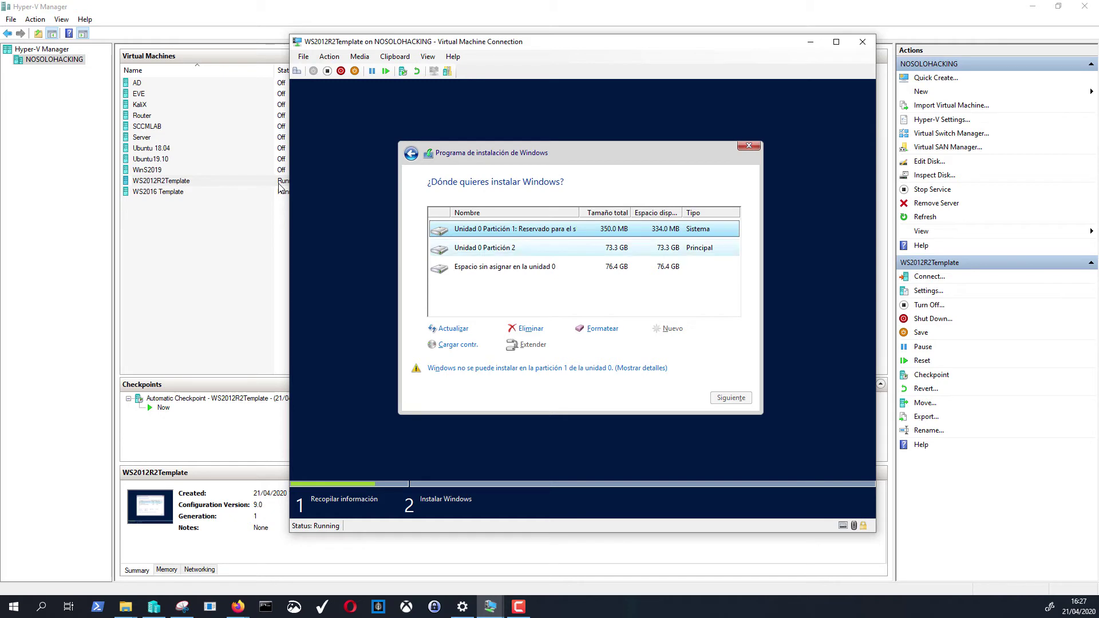
key("Down")
key("Down")
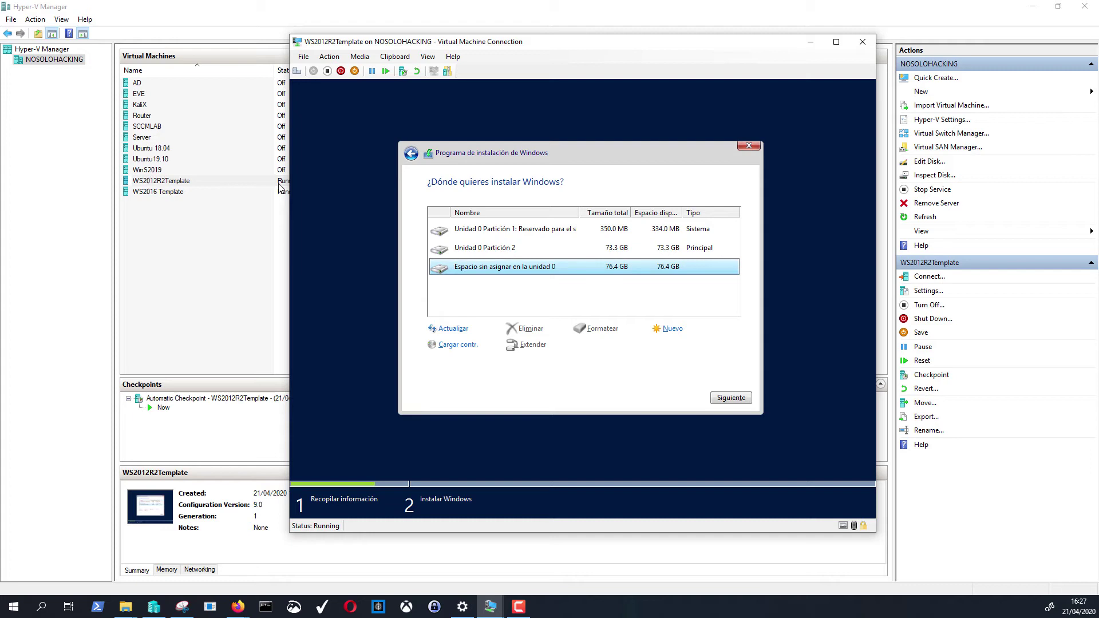
key("Up")
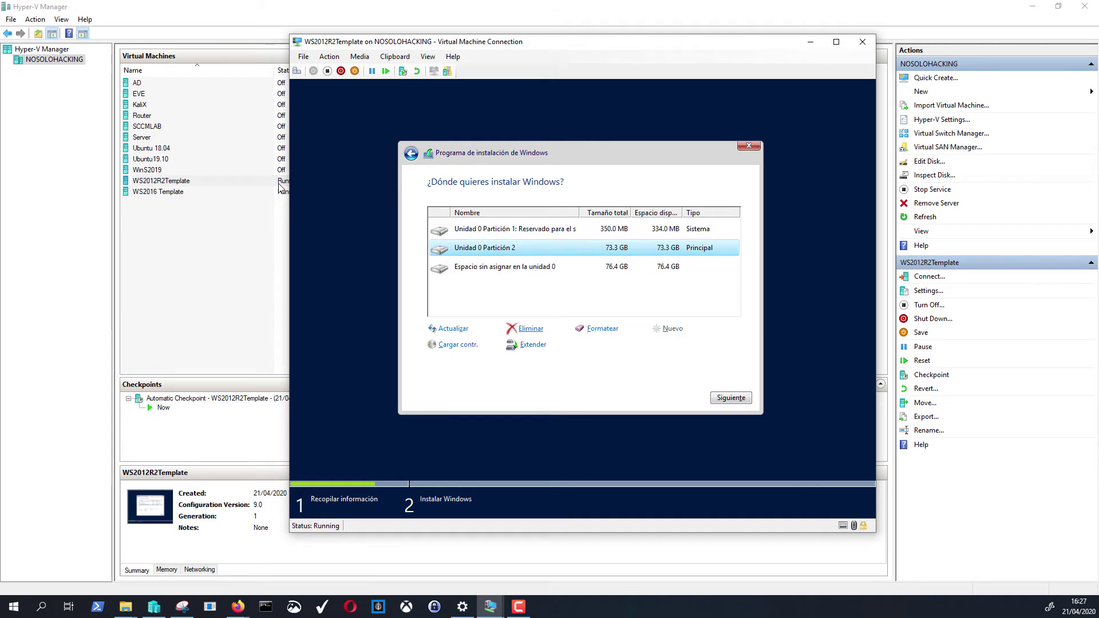
key("alt+e")
key("Return")
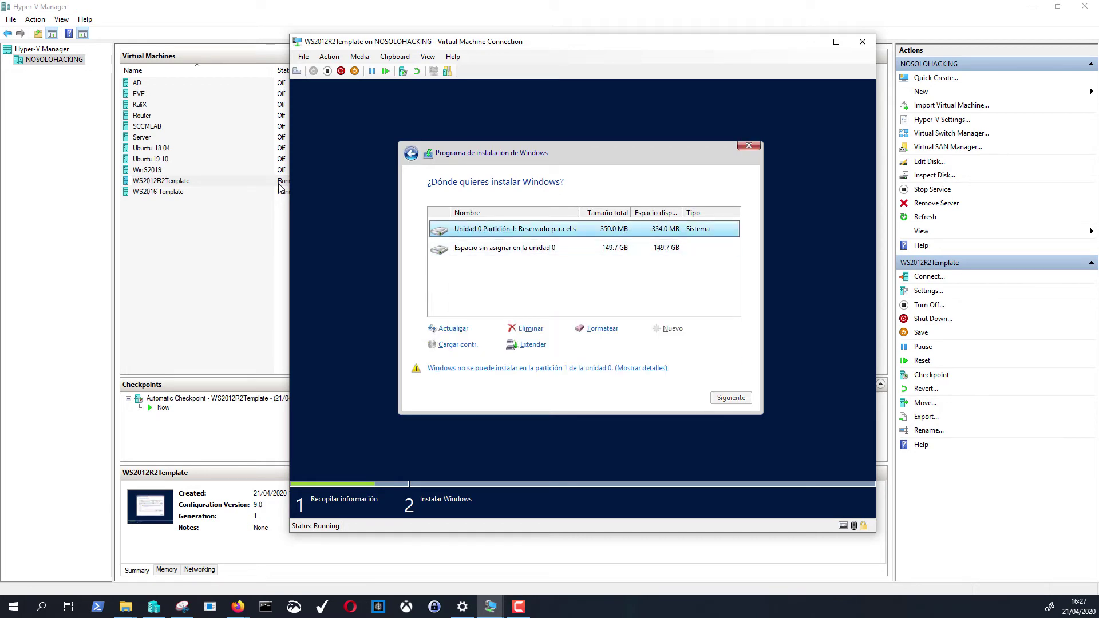
key("alt+e")
key("Return")
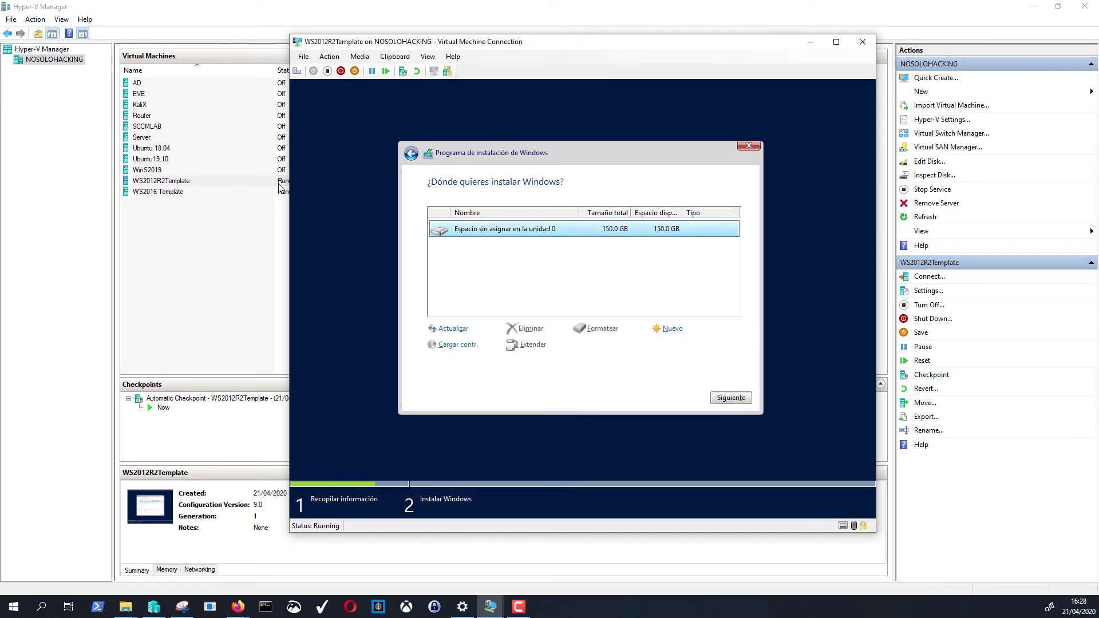
key("Return")
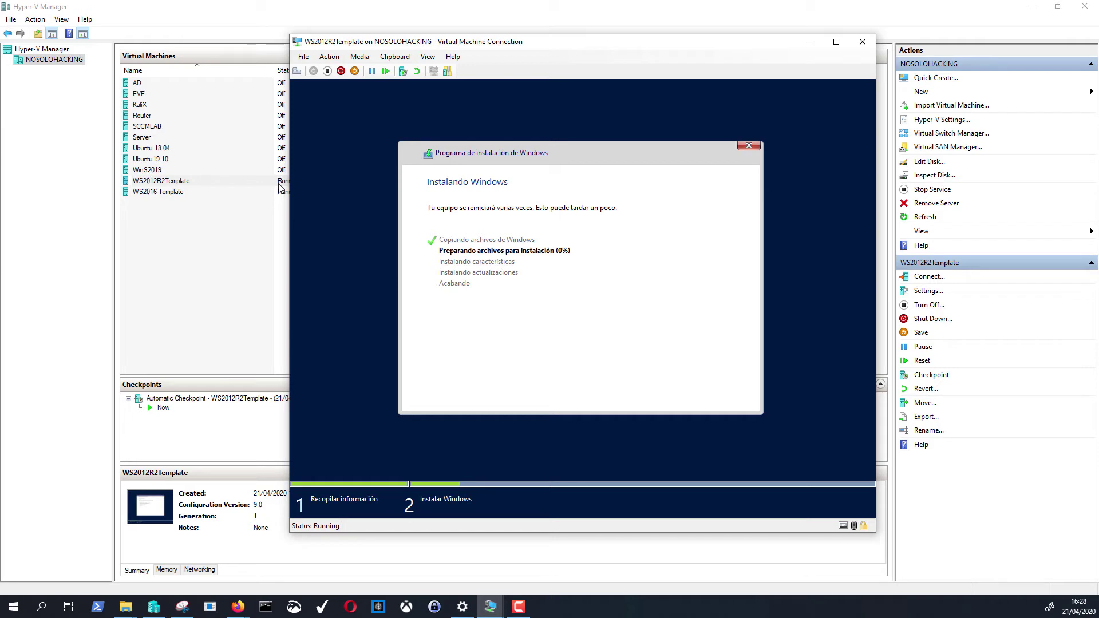
- Wait for setup to finish and the VM to reboot to the boot-from-CD/DVD prompt
key("F10")
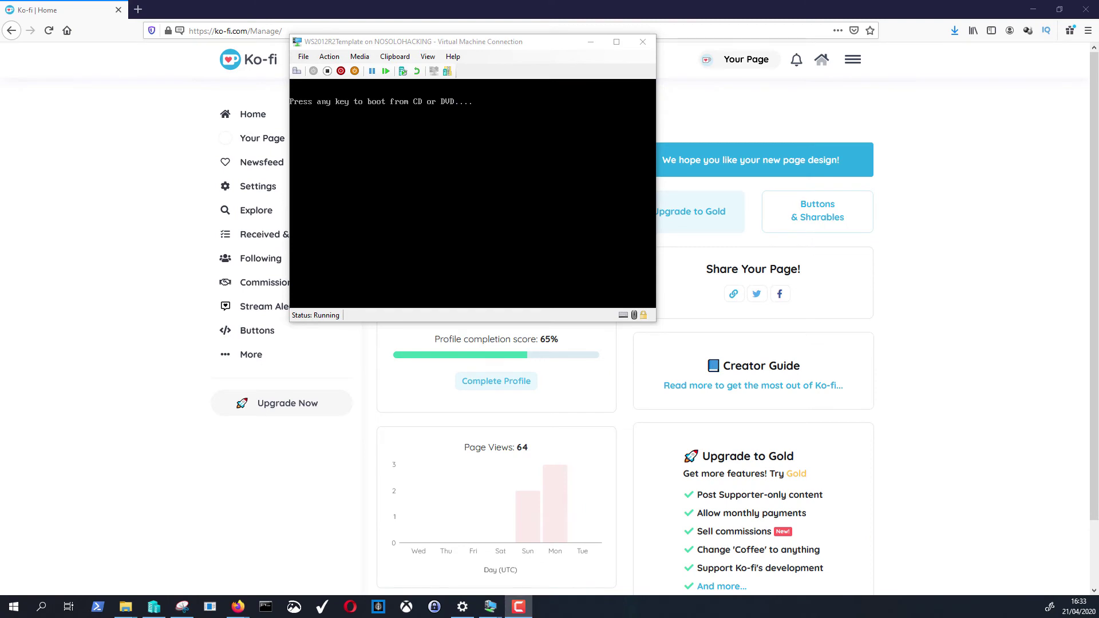
left_click(88, 279)
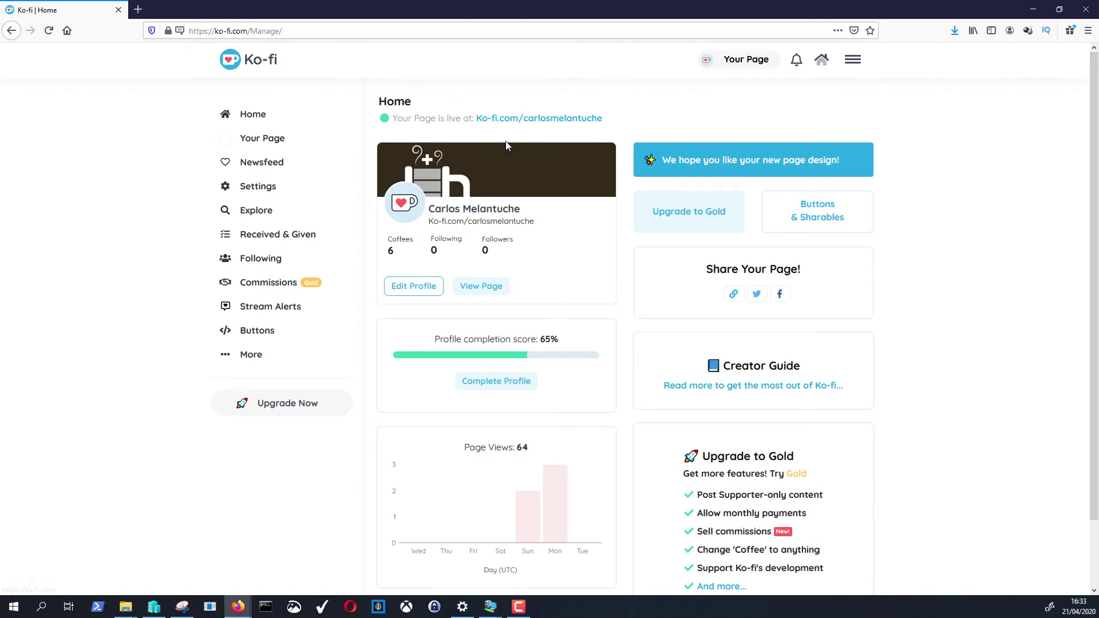
scroll(471, 200, "down", 3)
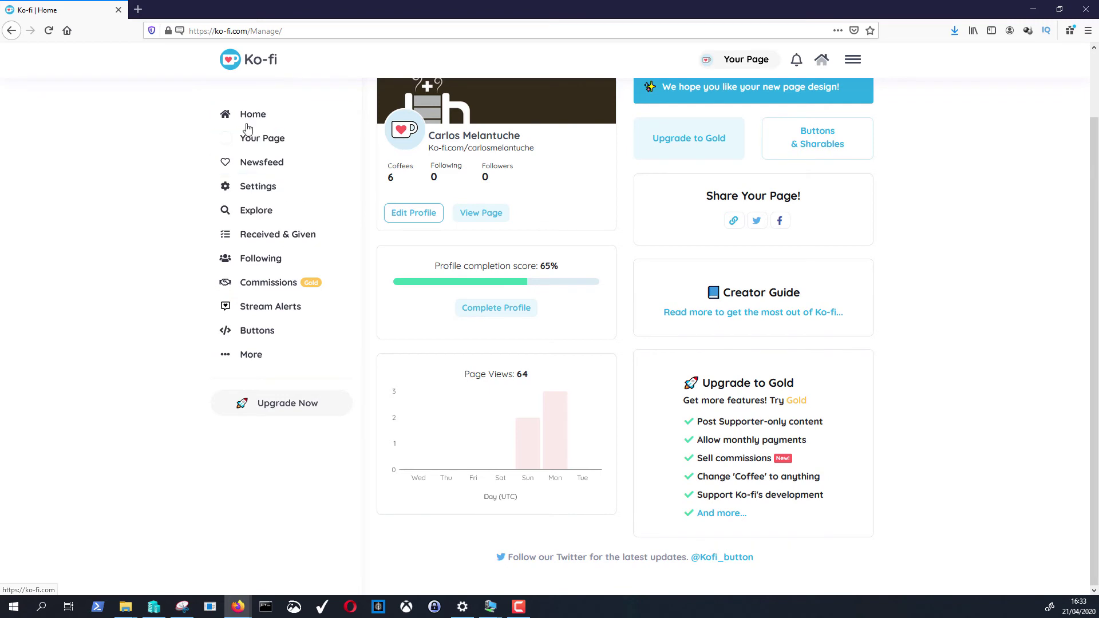
left_click(265, 143)
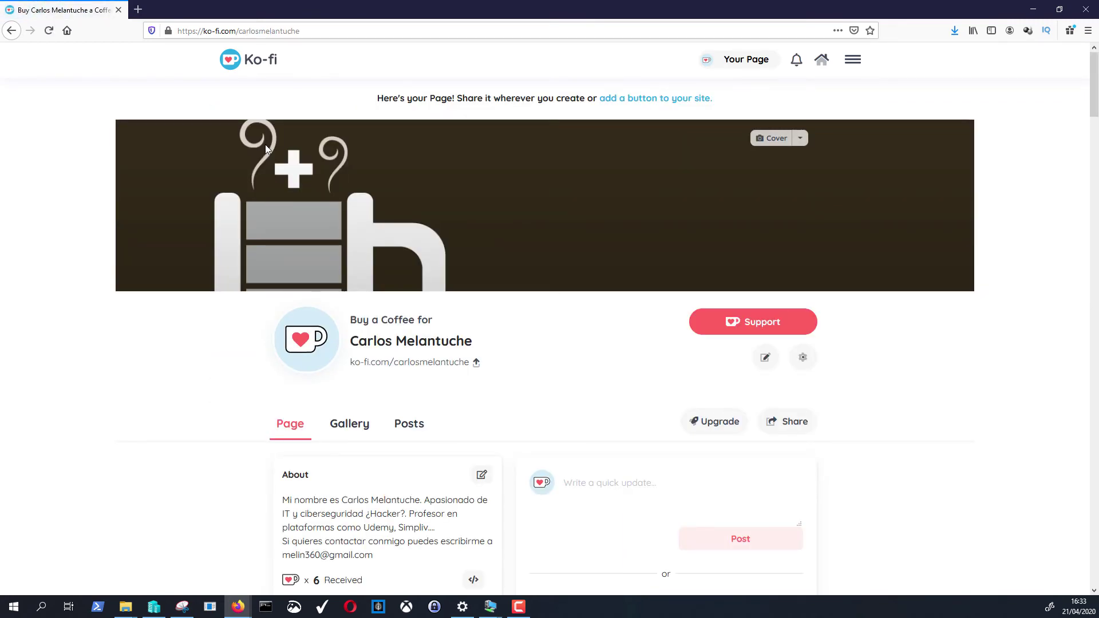
scroll(672, 208, "down", 7)
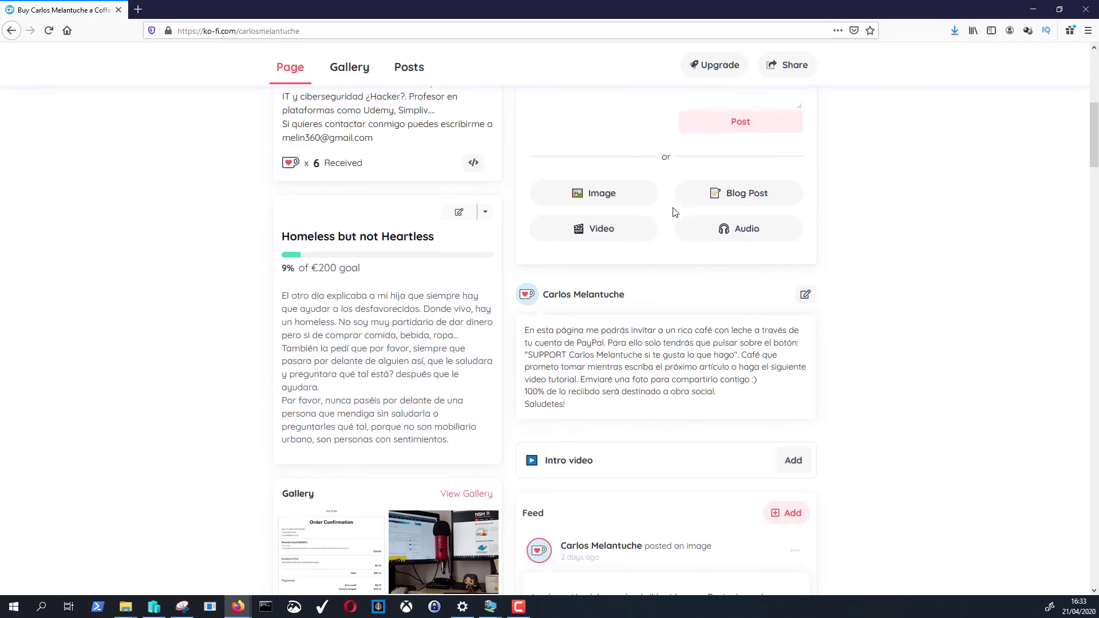
scroll(670, 209, "down", 2)
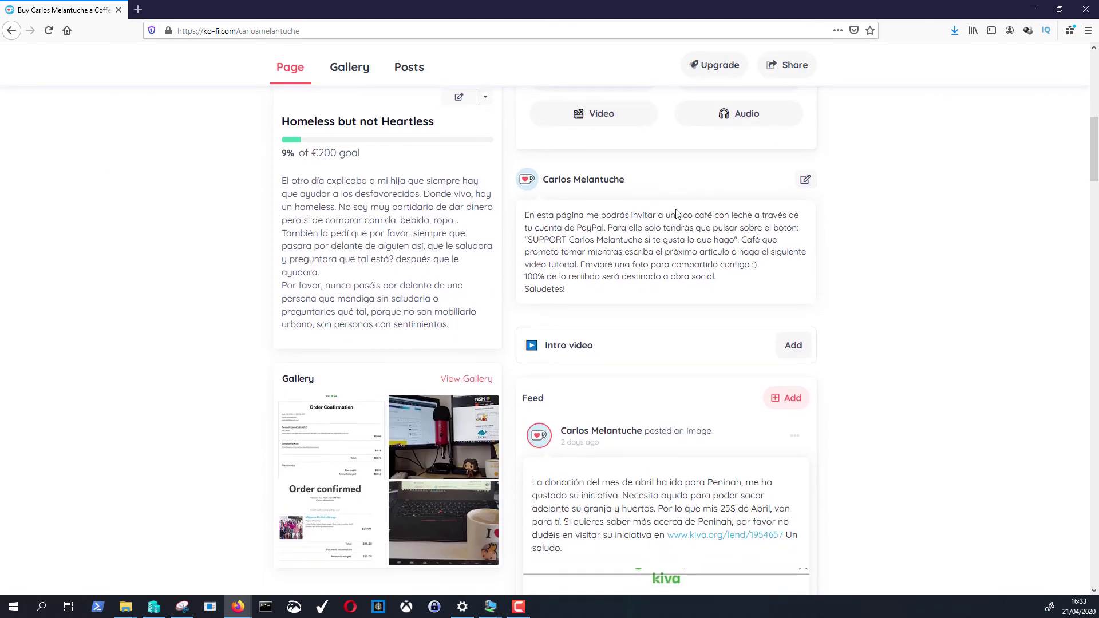
scroll(676, 212, "down", 2)
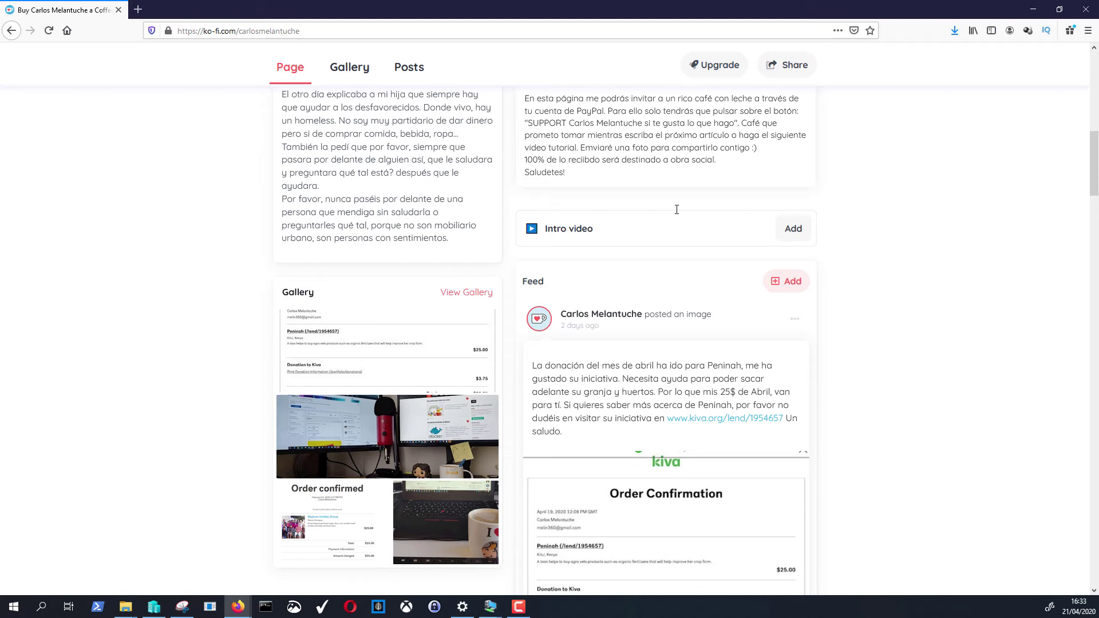
scroll(678, 213, "down", 4)
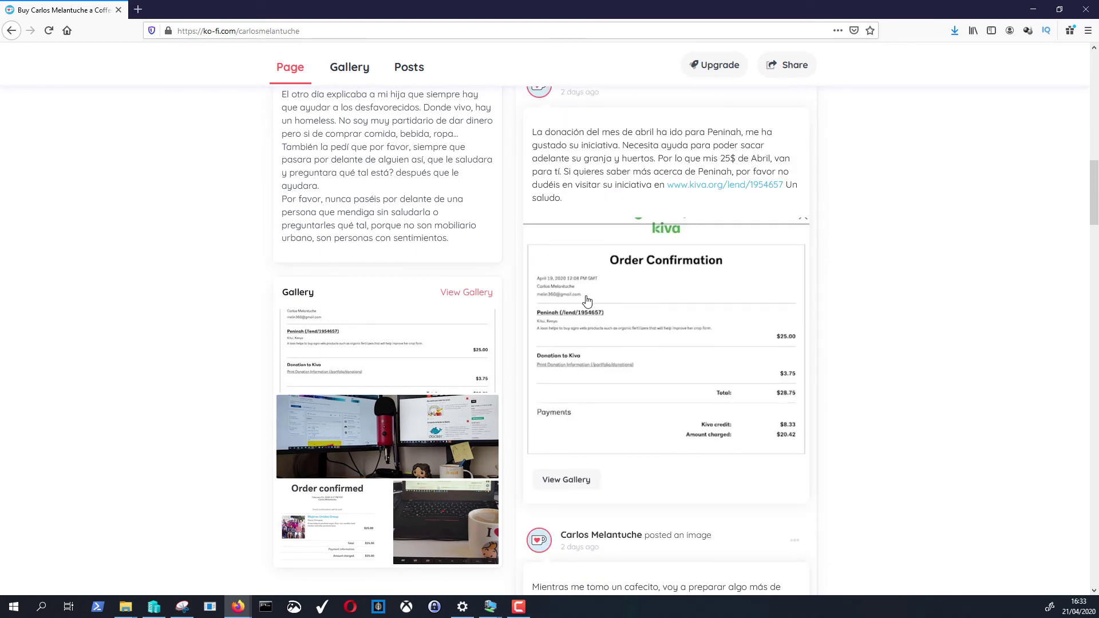
- View the Kiva order confirmation image full-size, close it, and inspect the page address
left_click(554, 322)
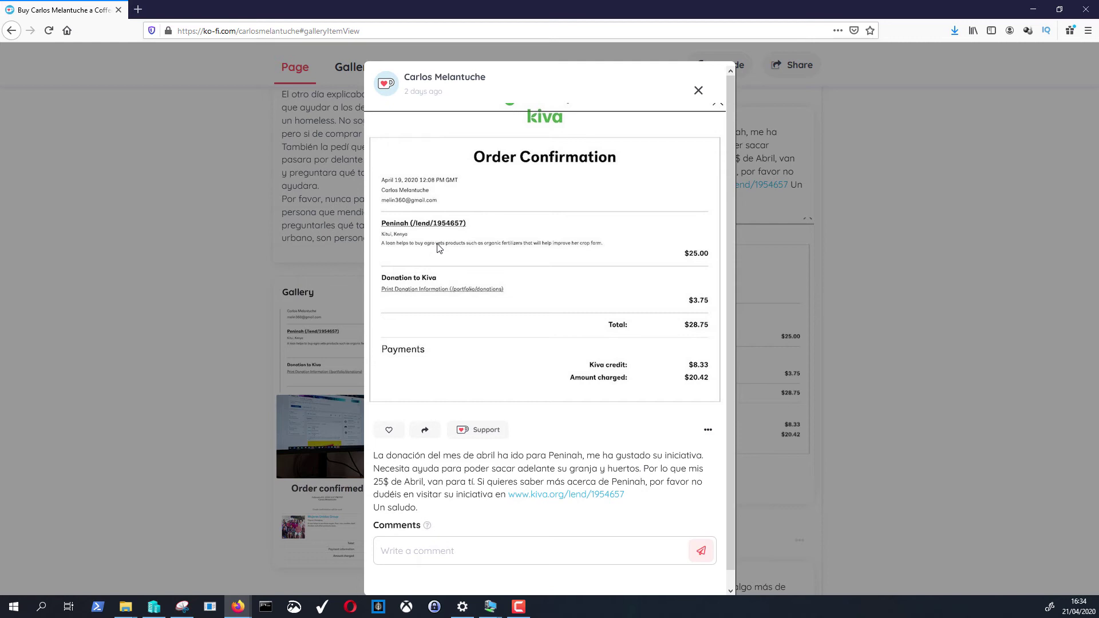
left_click(699, 90)
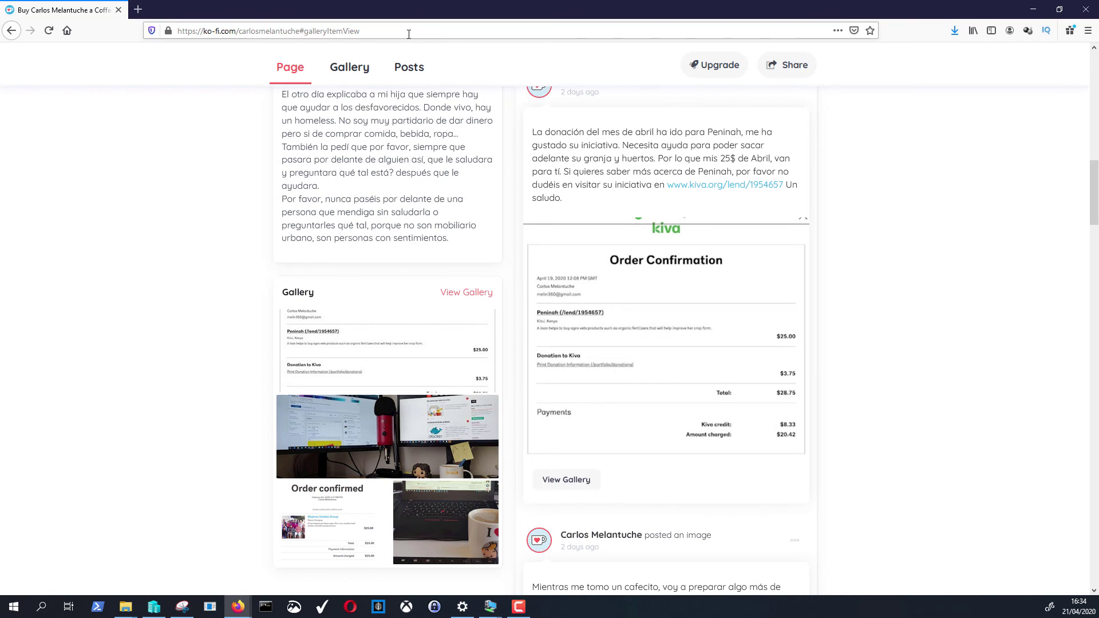
left_click(184, 37)
left_click(205, 31)
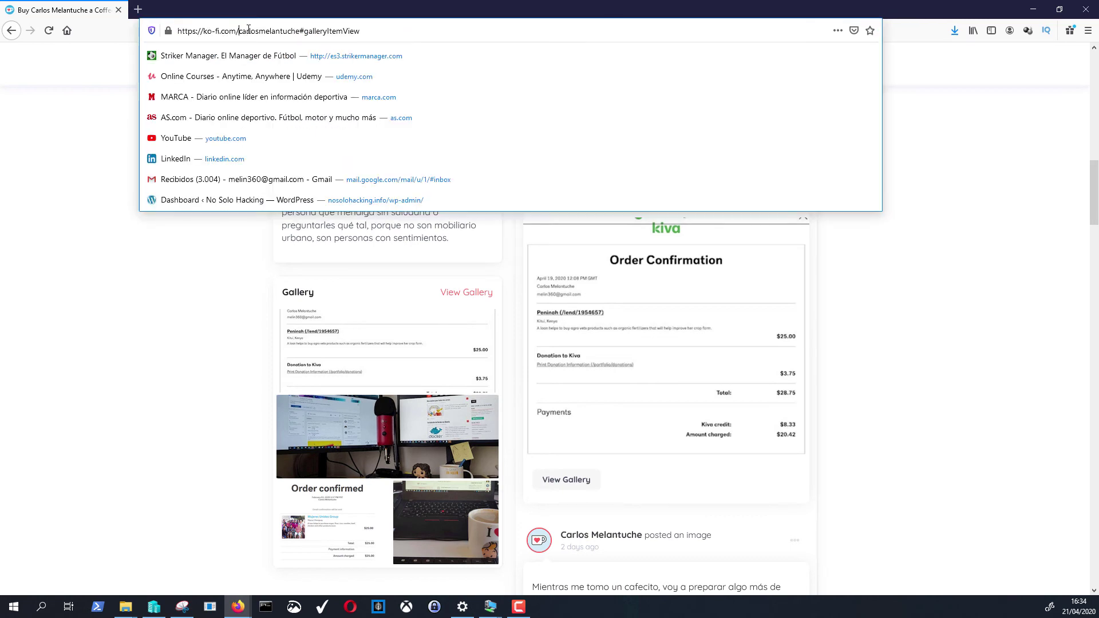
left_click_drag(239, 31, 291, 31)
left_click(126, 391)
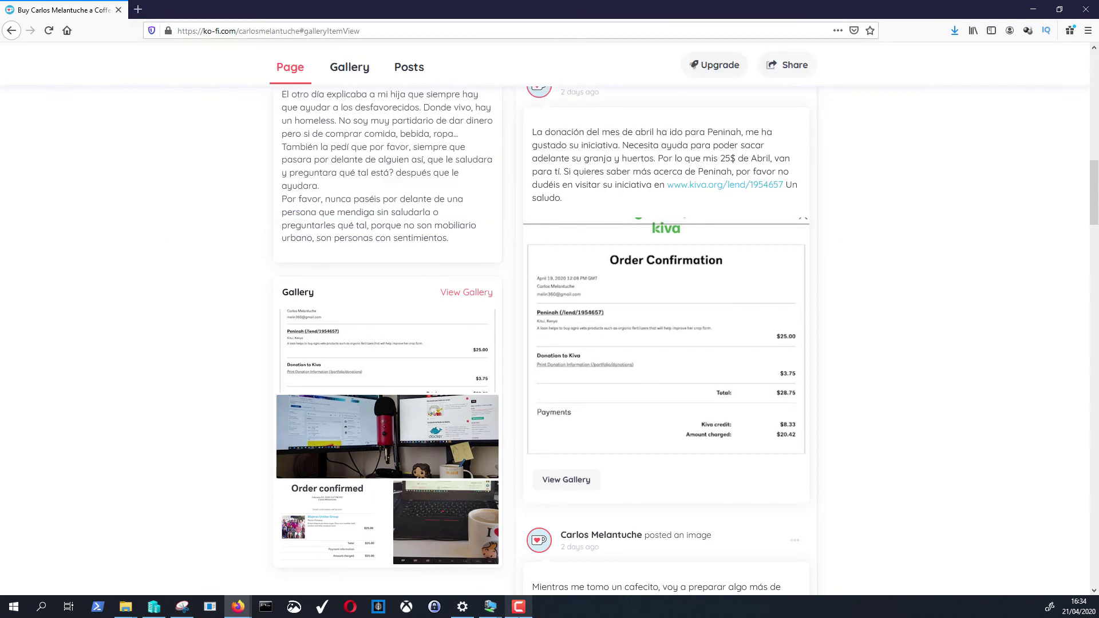
mouse_move(490, 606)
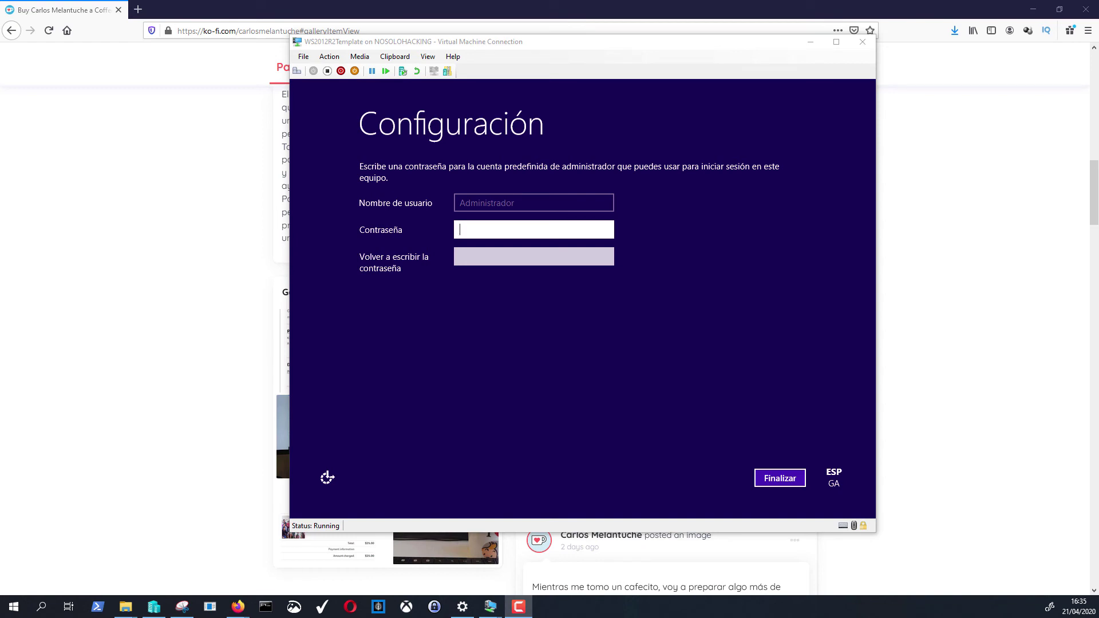
- Enter and confirm the built-in administrator password, then choose Finalizar
left_click(485, 230)
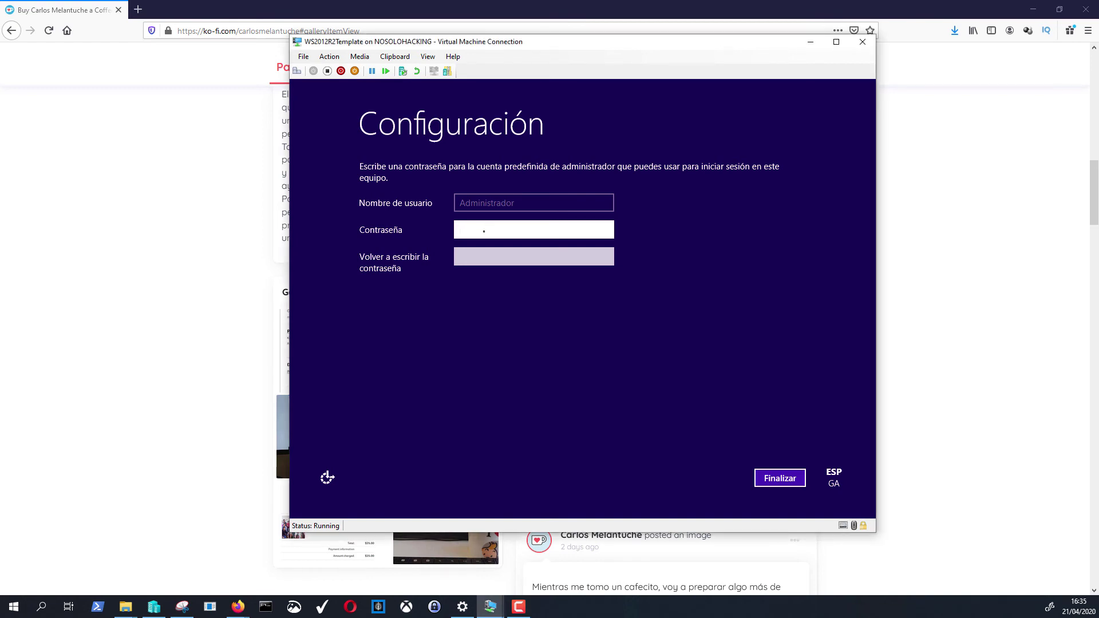
type("P@ssw0rd")
key("Tab")
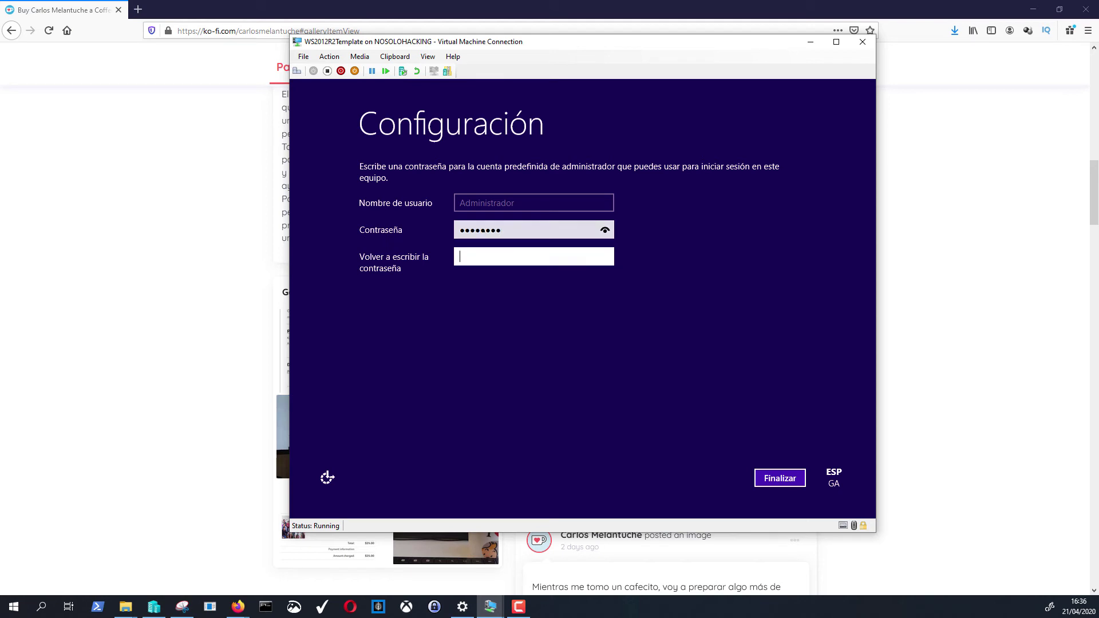
type("P@ssw0rd")
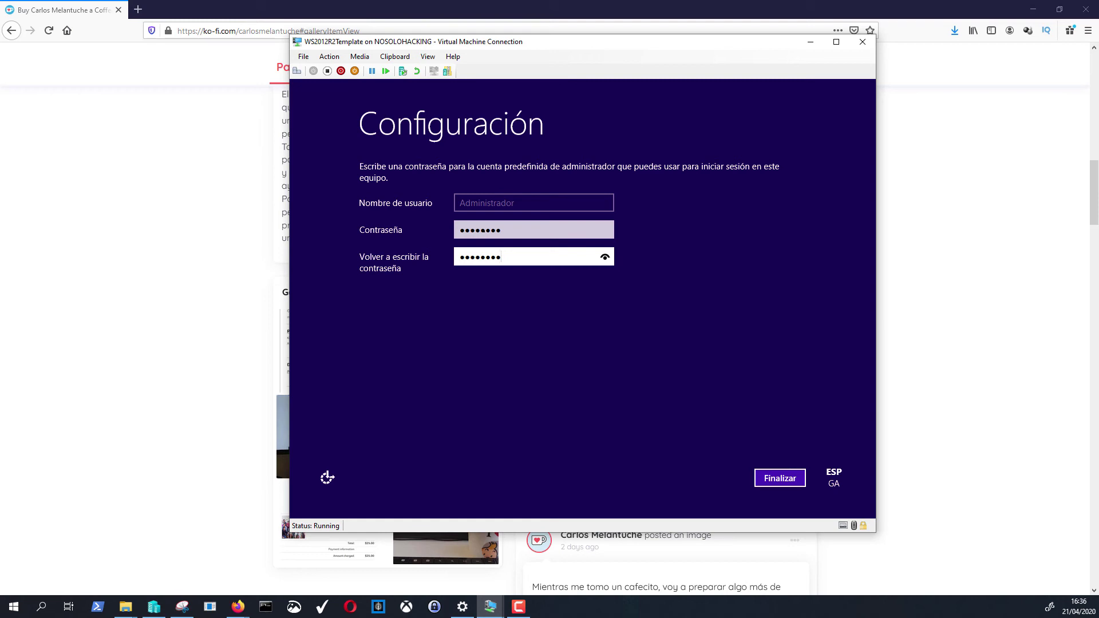
key("Return")
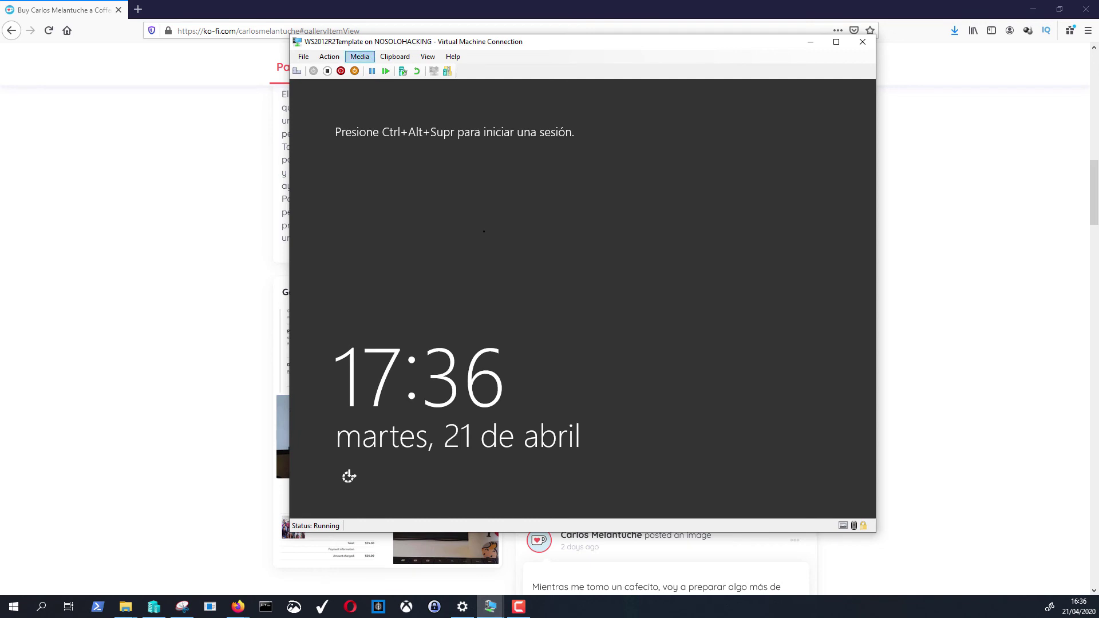
- Send Ctrl+Alt+Delete, sign in as Administrador with the password, and accept network discovery
left_click(329, 56)
left_click(358, 69)
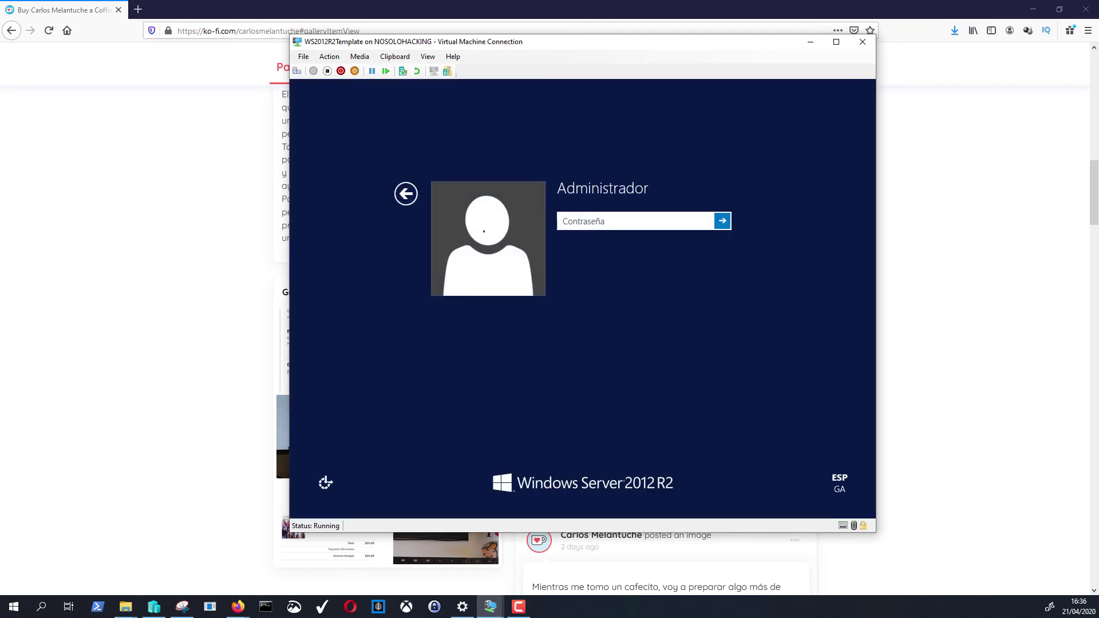
type("Pa$$w0rd")
key("Return")
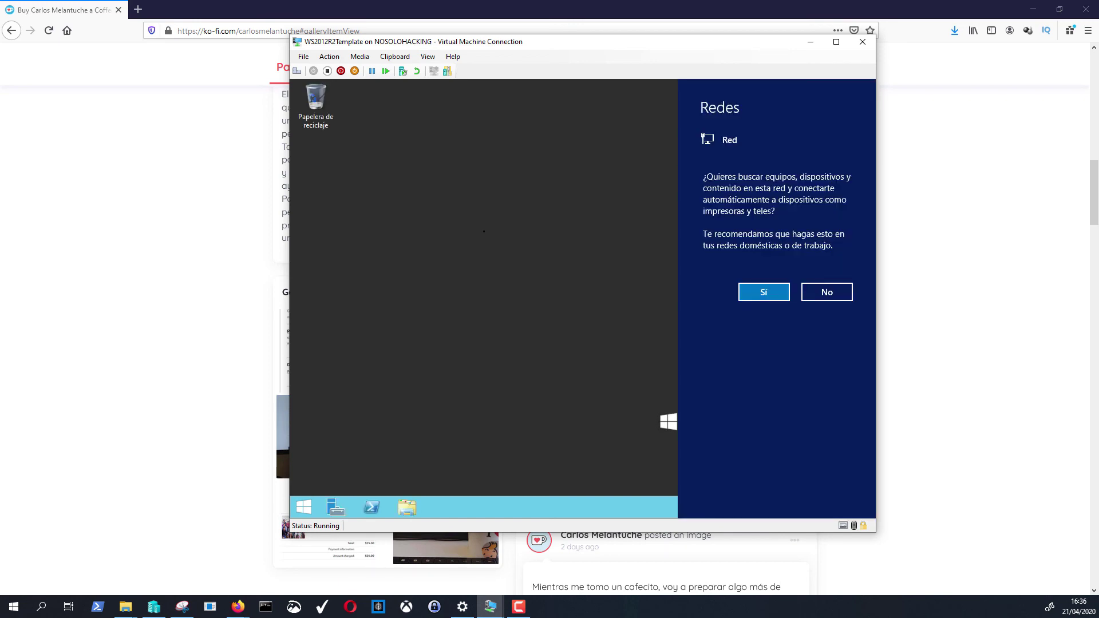
key("Return")
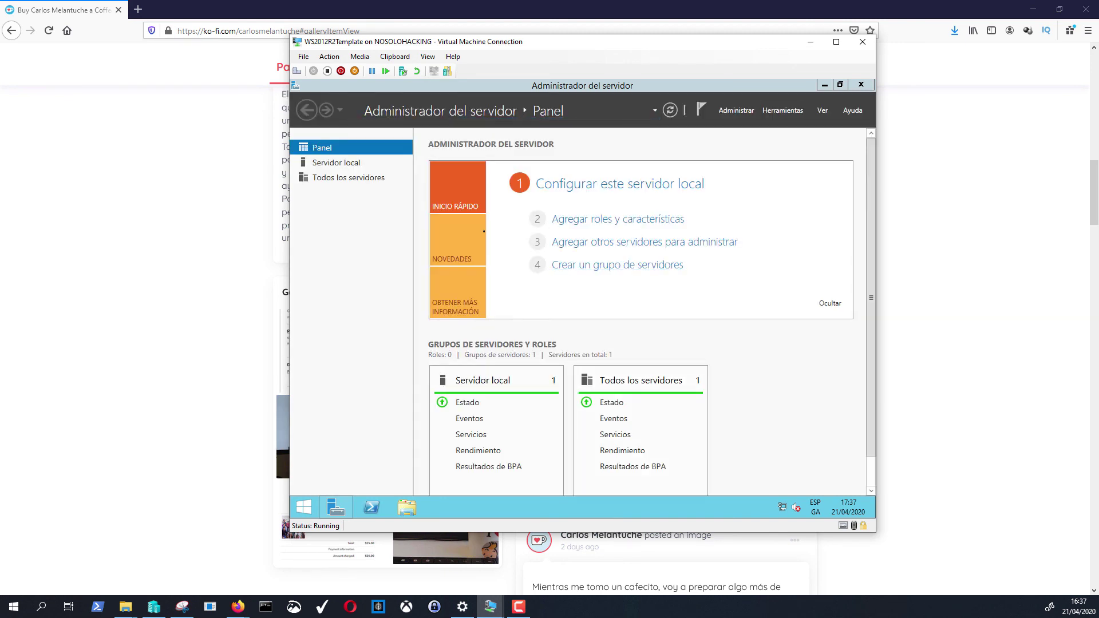
- Hide and restore Server Manager, then open the Servidor local page
key("super+d")
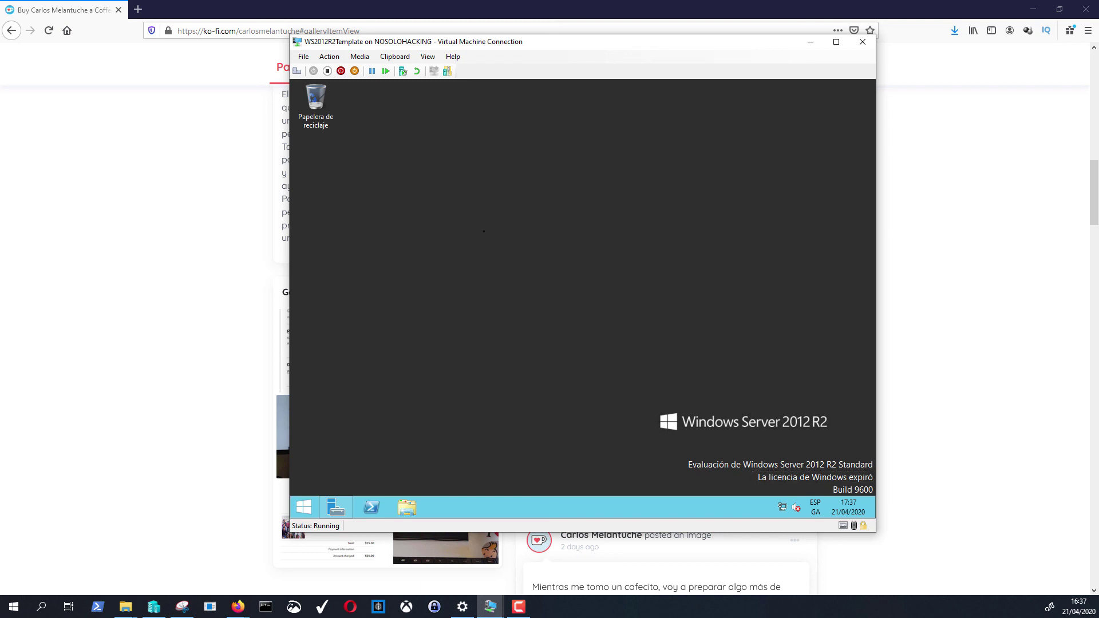
key("super+d")
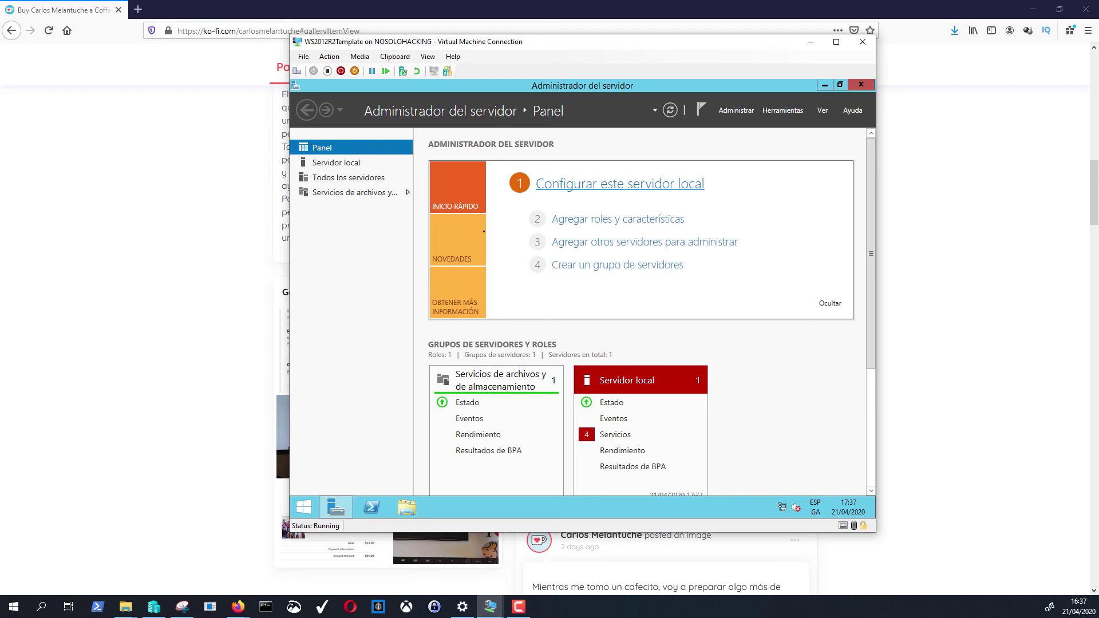
left_click(619, 184)
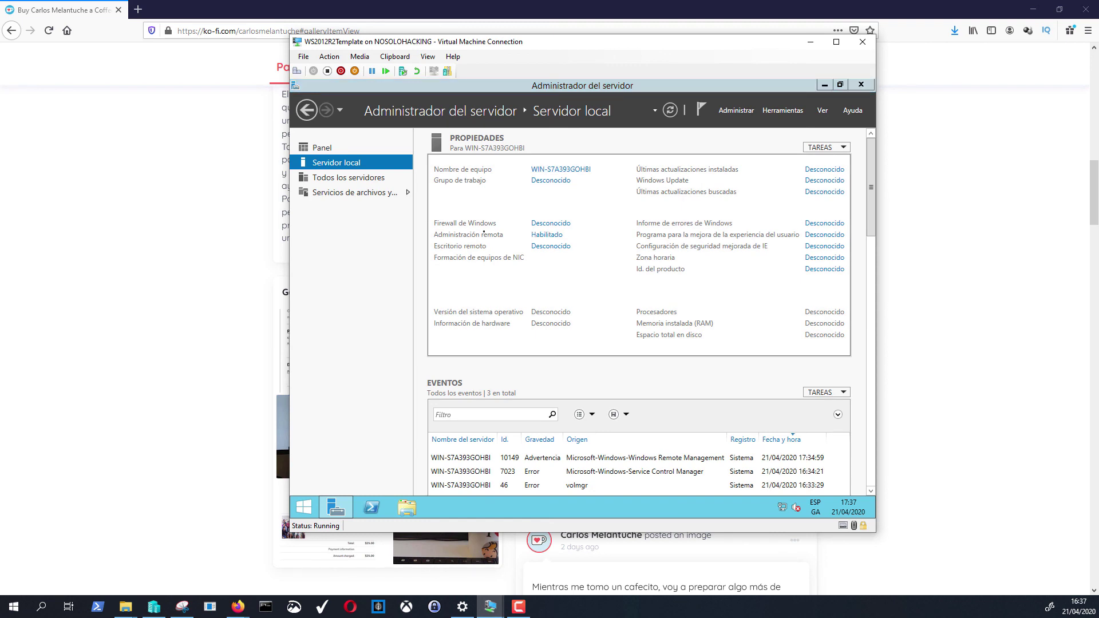
- Change the computer name to WS2012r2 and choose Reiniciar más tarde
left_click(561, 169)
left_click(528, 248)
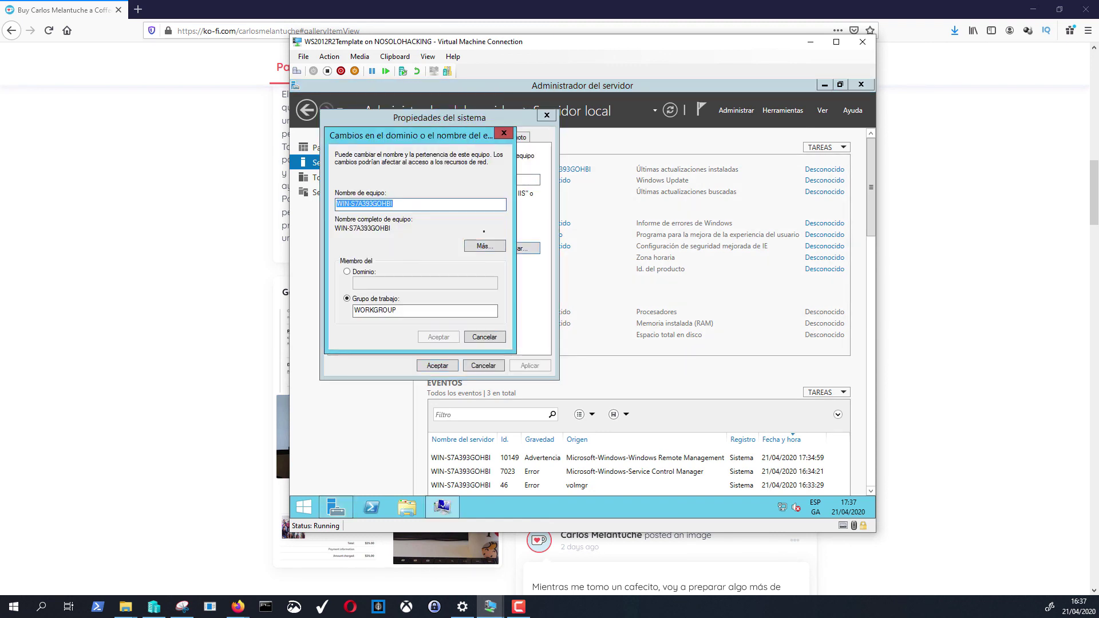
type("WS2")
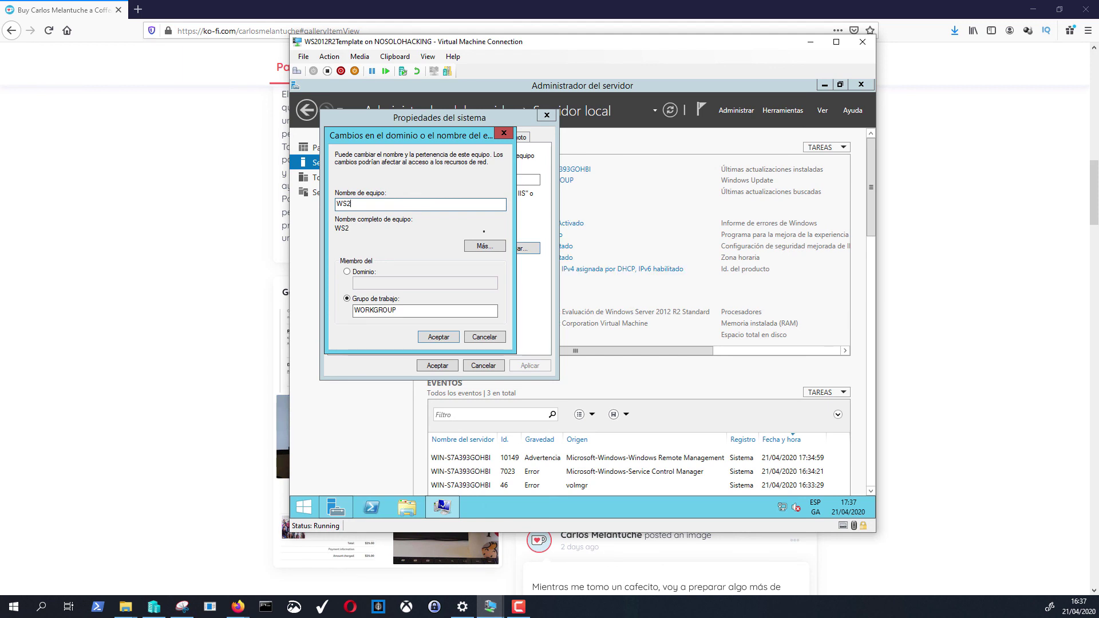
key("BackSpace")
key("BackSpace")
type("012r2")
key("Return")
key("Return")
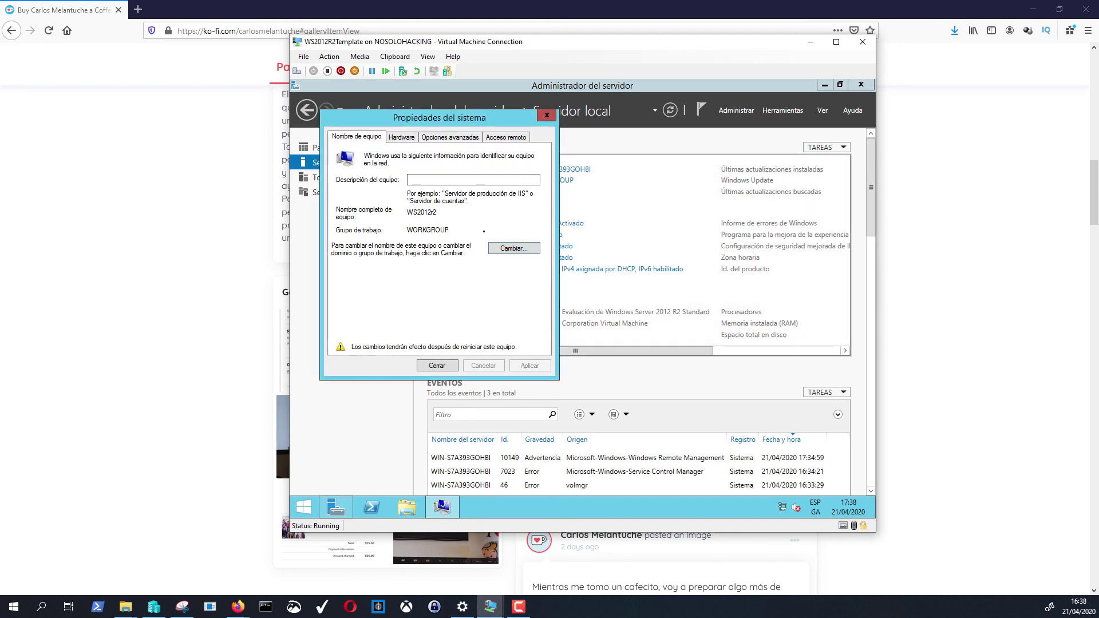
key("Return")
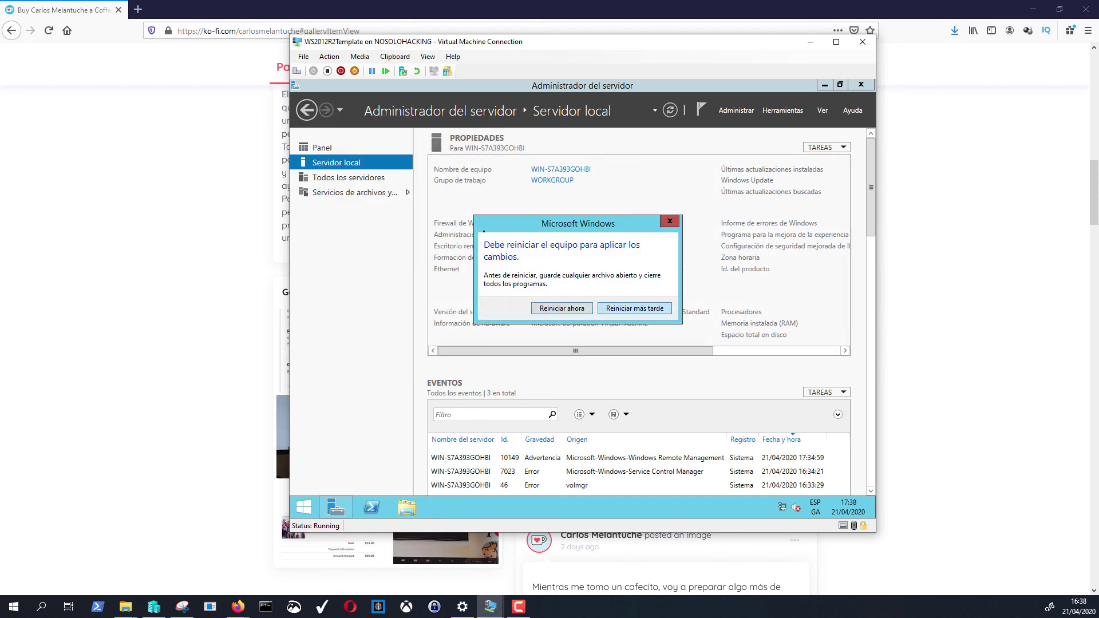
key("Return")
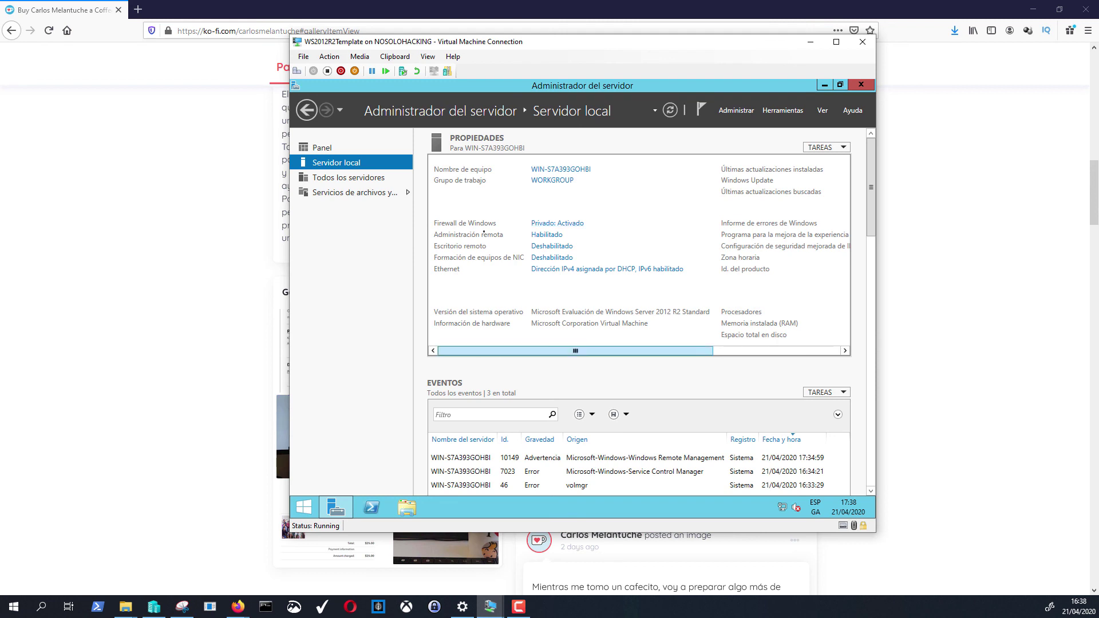
- Open the Windows Update settings from the 'No configurado' link in the Propiedades panel
scroll(484, 231, "right", 3)
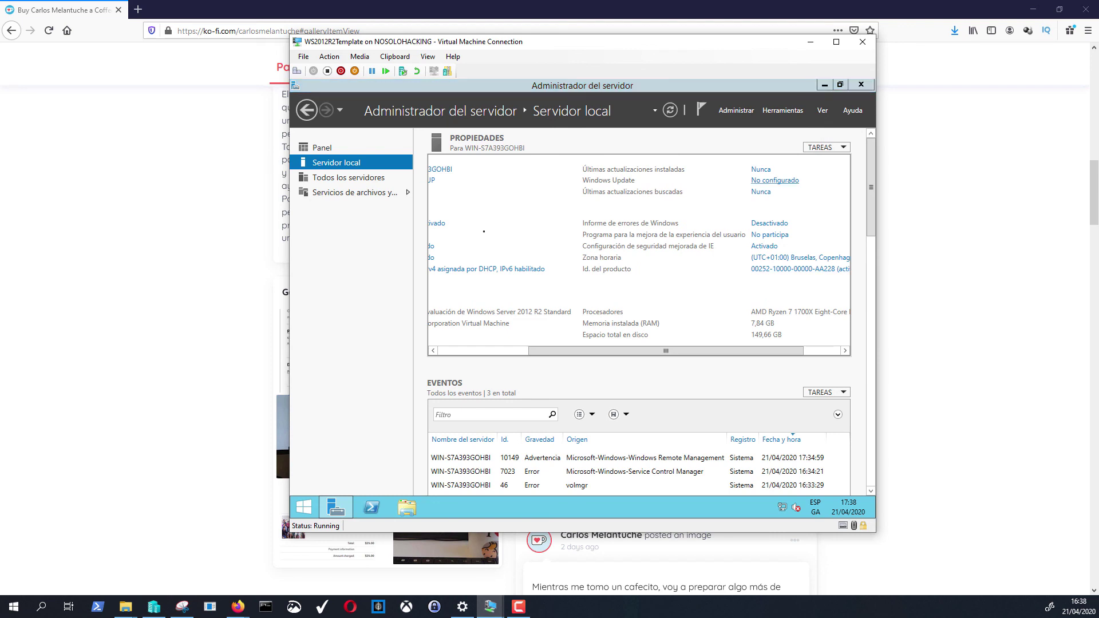
left_click(761, 193)
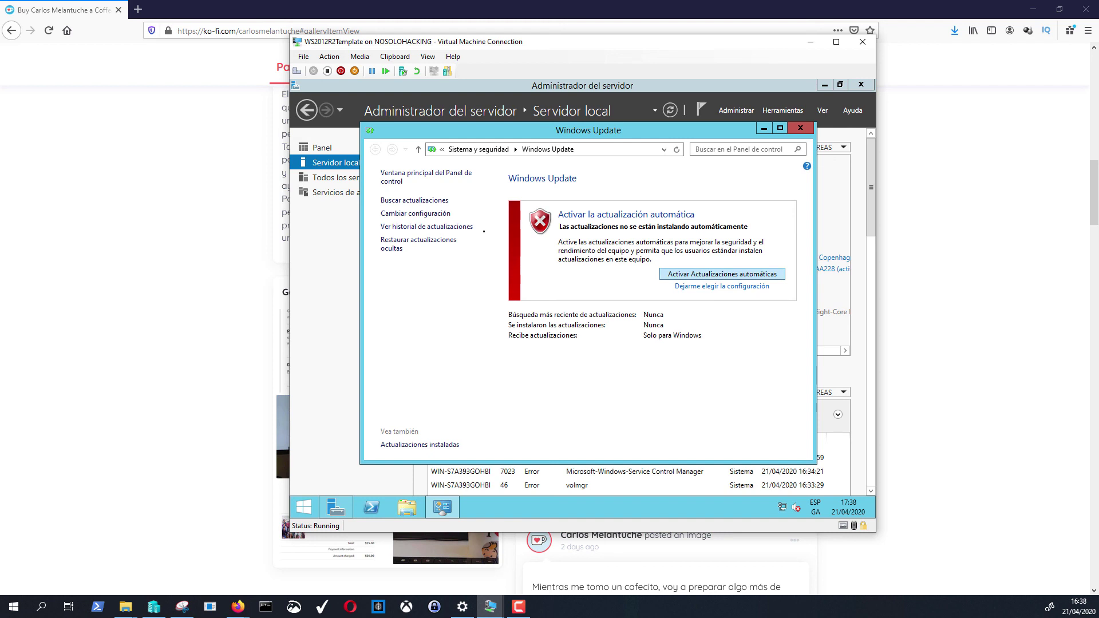
- Turn on automatic updates ('Activar Actualizaciones automáticas') in the Windows Update window
key("Return")
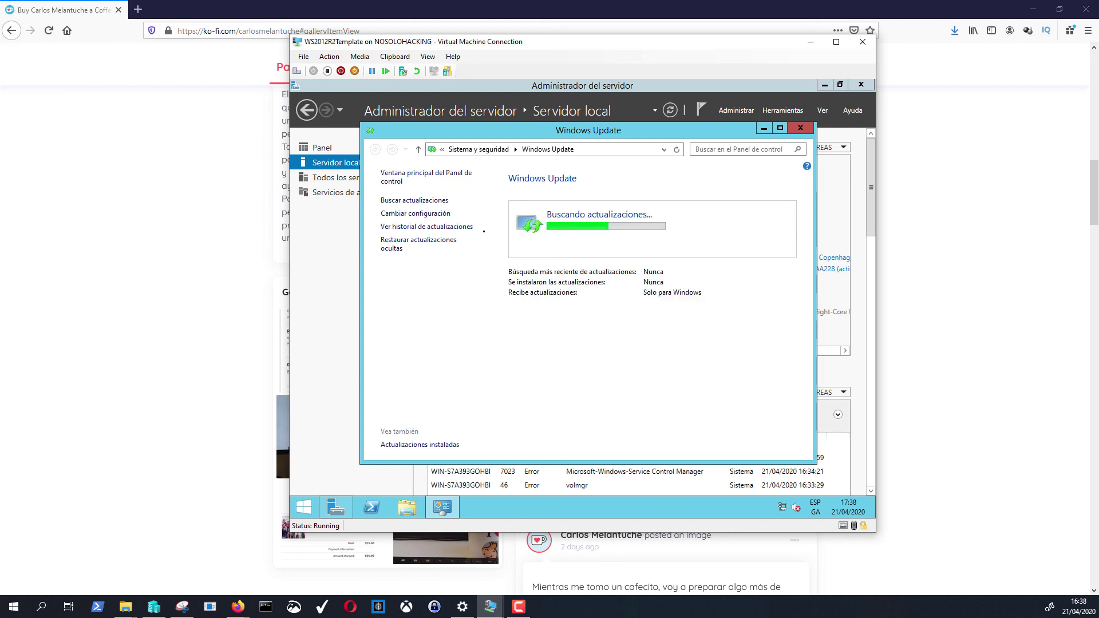